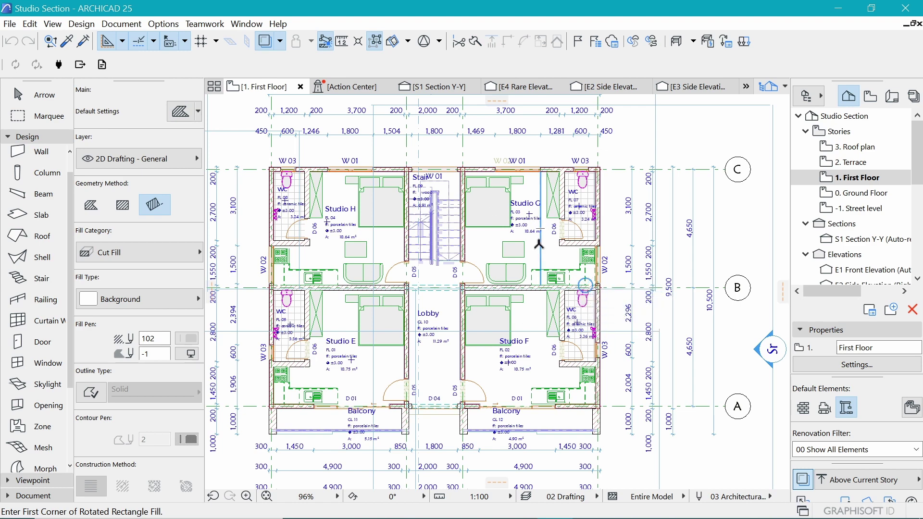
# Step: In the Project Map, expand Schedules > Elements and select IES-03 Door Schedule
pyautogui.click(848, 101)
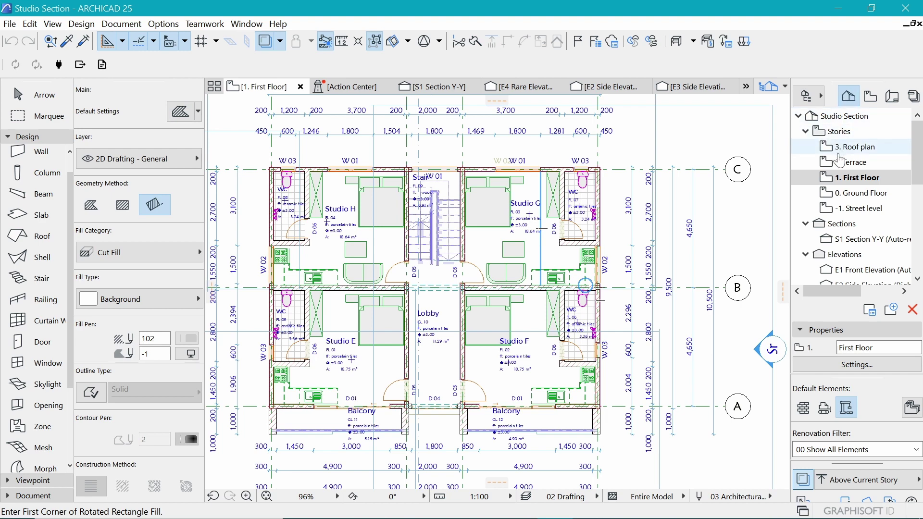
pyautogui.scroll(-2, 850, 196)
pyautogui.scroll(-3, 851, 195)
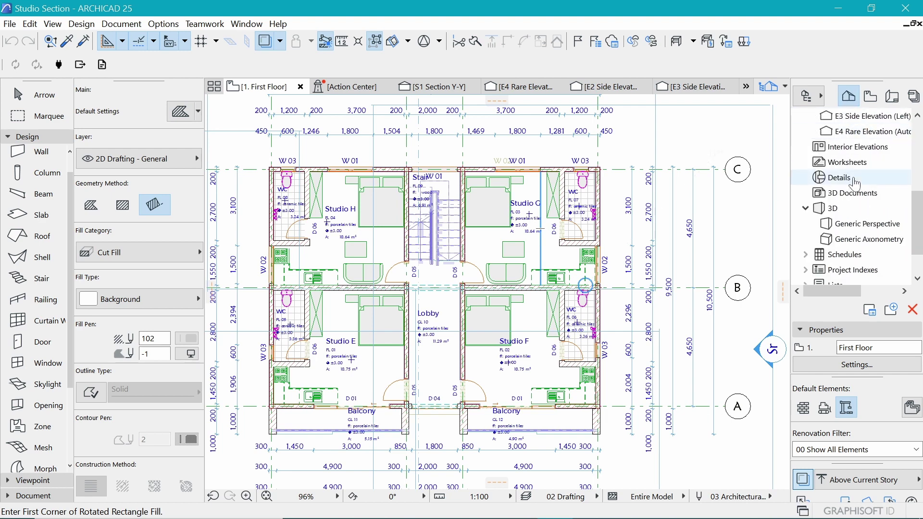
pyautogui.scroll(3, 852, 207)
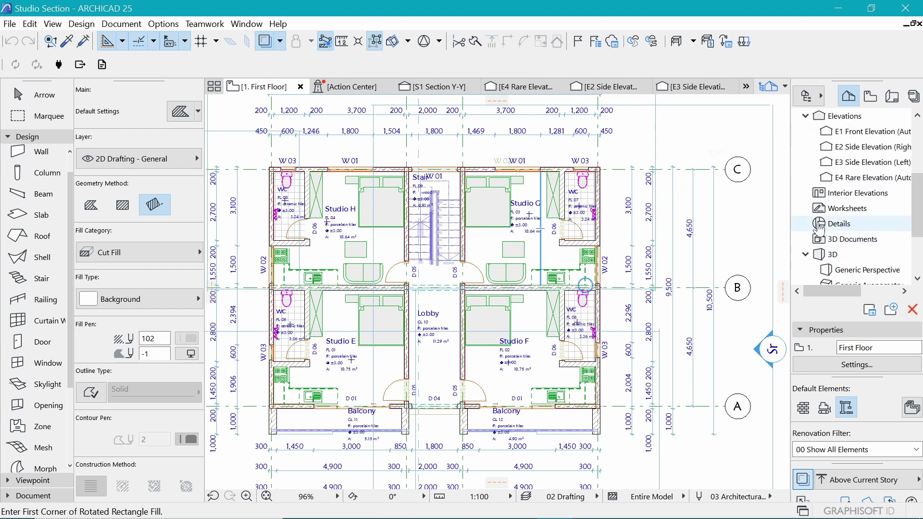
pyautogui.scroll(3, 817, 235)
pyautogui.scroll(-3, 819, 229)
pyautogui.scroll(-3, 820, 229)
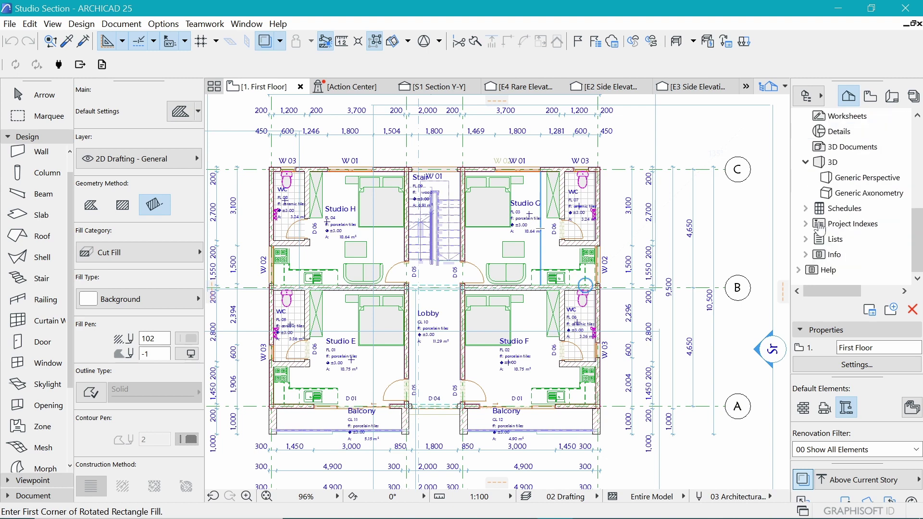
pyautogui.click(807, 209)
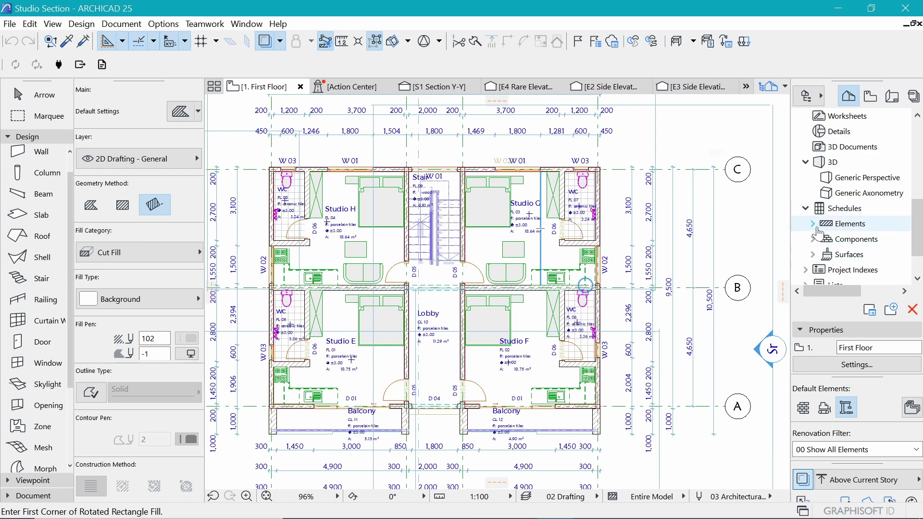
pyautogui.click(813, 224)
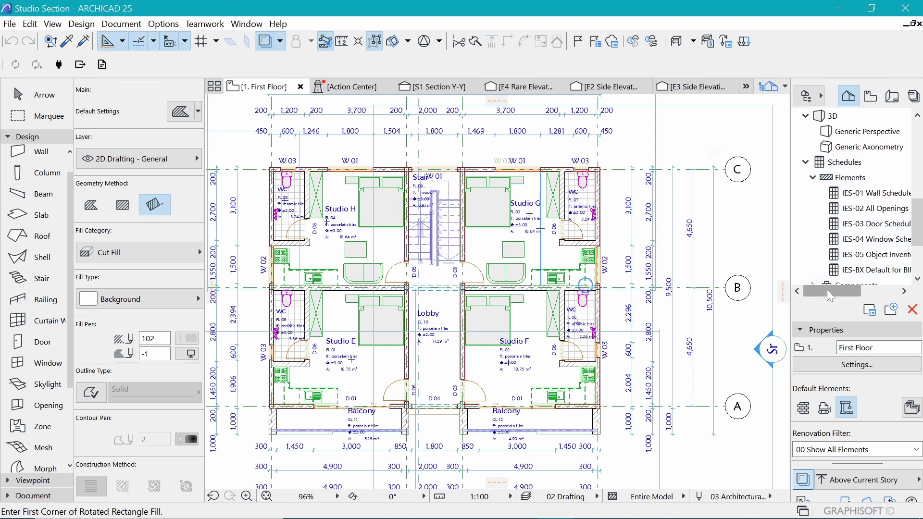
pyautogui.moveTo(833, 290); pyautogui.dragTo(846, 289)
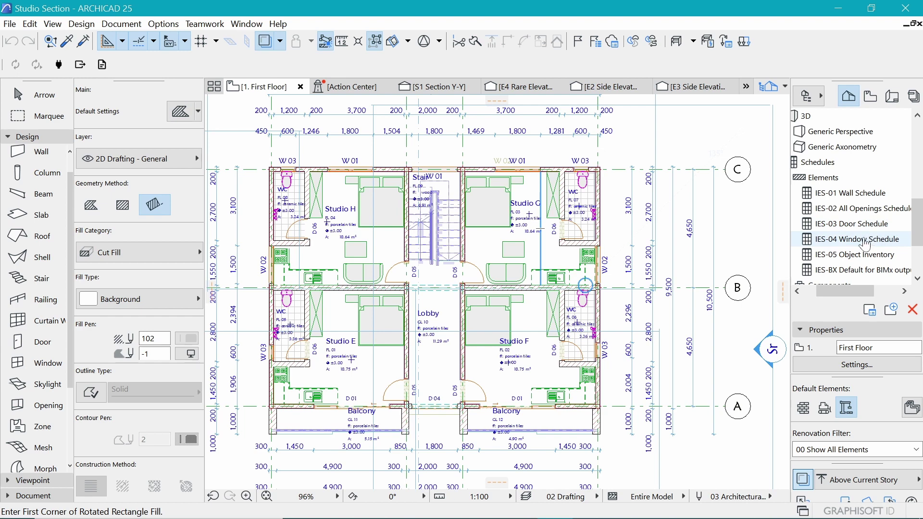
pyautogui.click(861, 232)
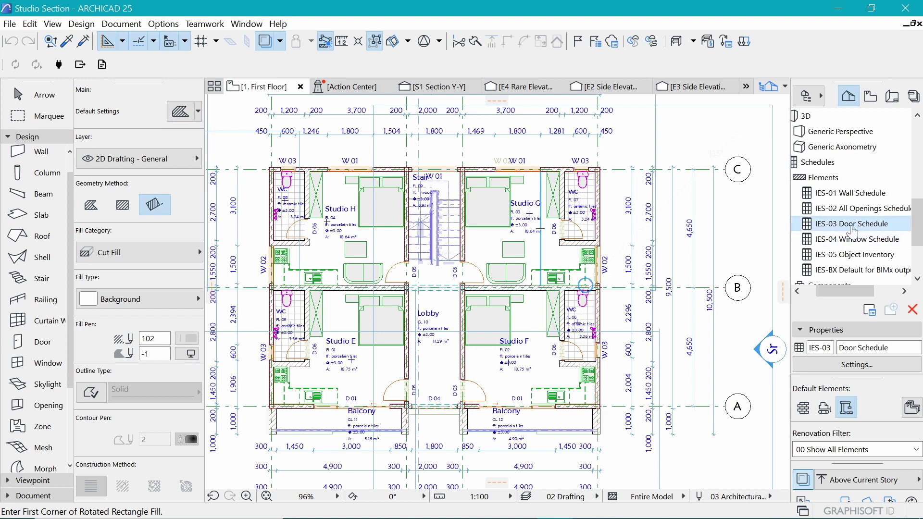
# Step: Open IES-03 Door Schedule and try zooms of fit width, 100%, 25%, ending at 100%
pyautogui.doubleClick(845, 225)
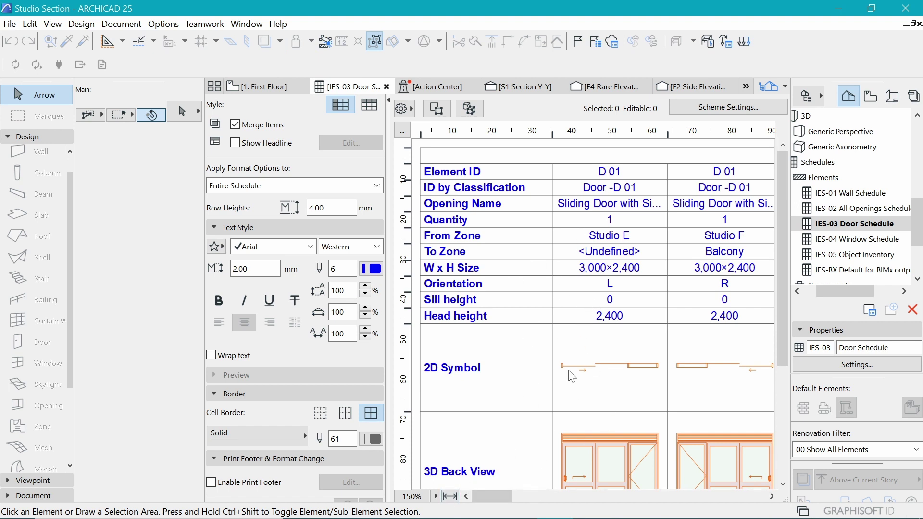
pyautogui.click(450, 497)
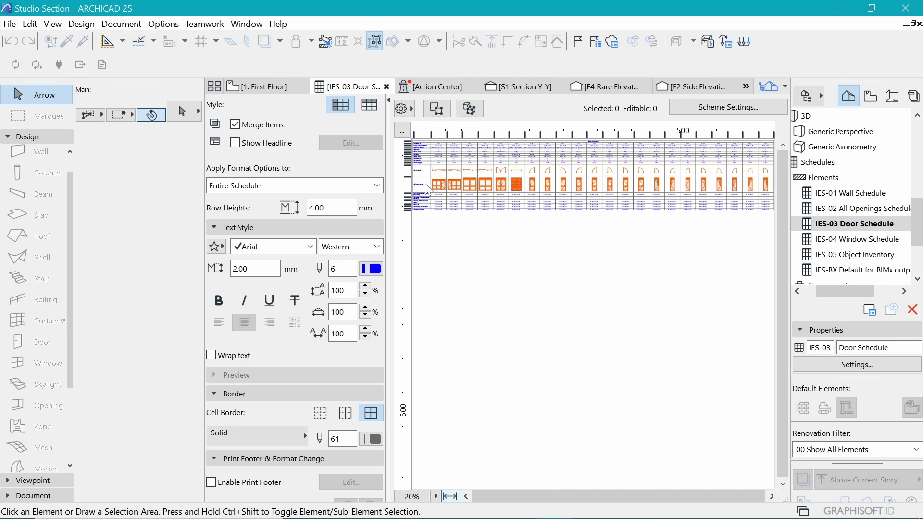
pyautogui.click(411, 497)
pyautogui.write('100')
pyautogui.press('Return')
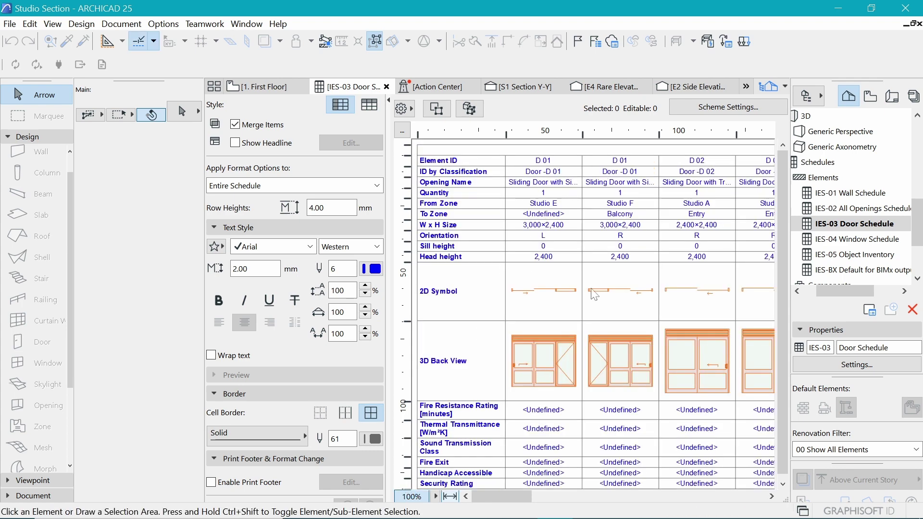
pyautogui.click(435, 497)
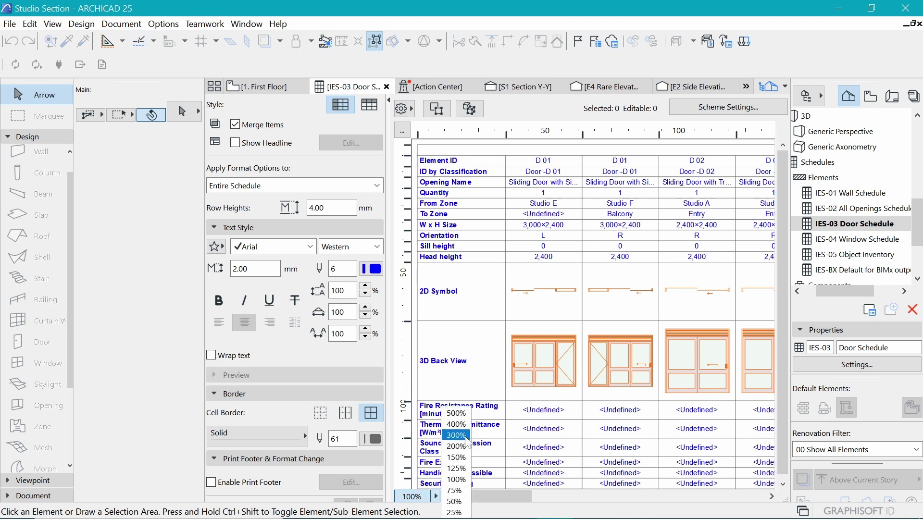
pyautogui.click(455, 513)
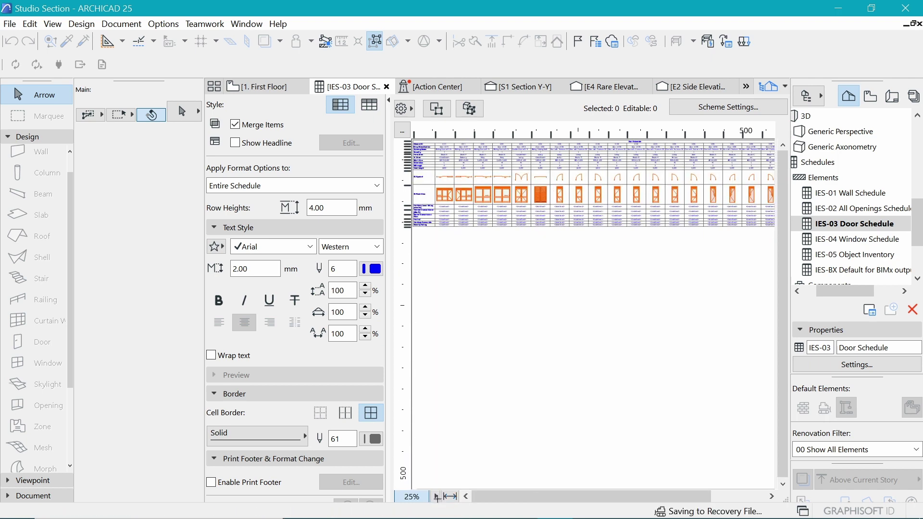
pyautogui.click(436, 496)
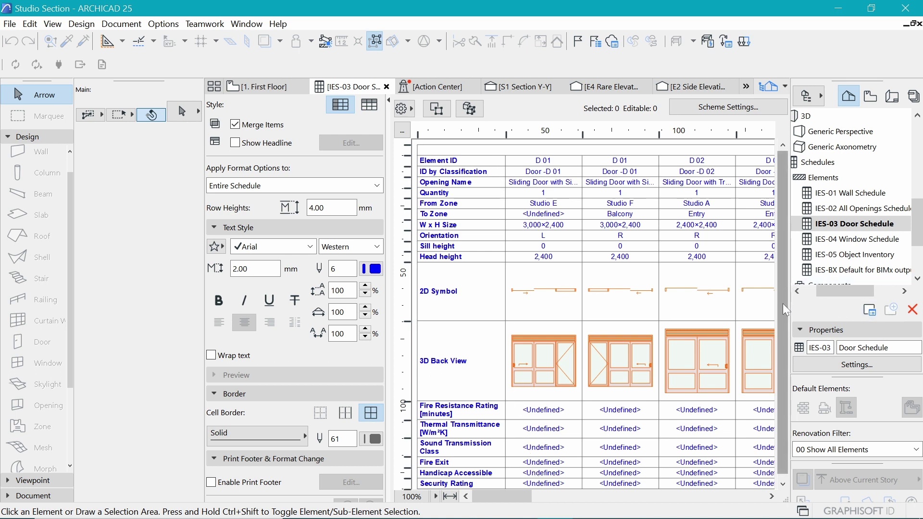
pyautogui.scroll(-1, 785, 309)
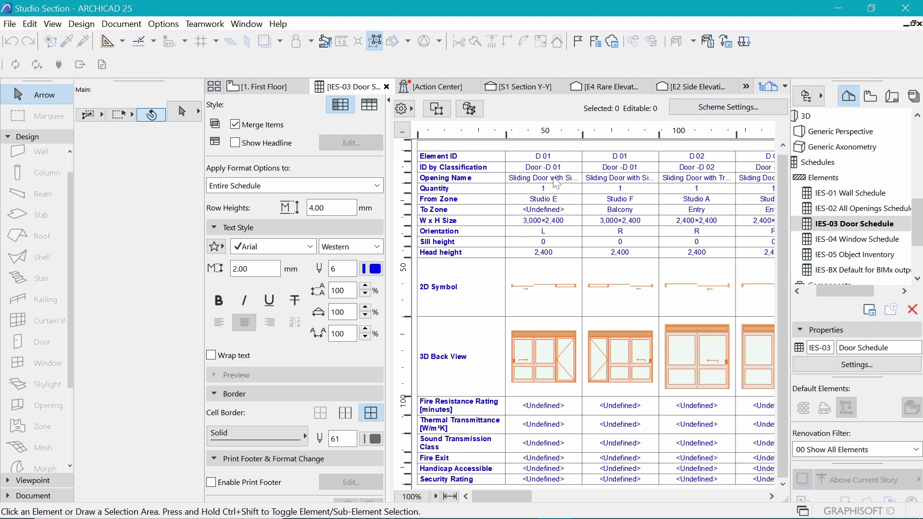
pyautogui.click(476, 159)
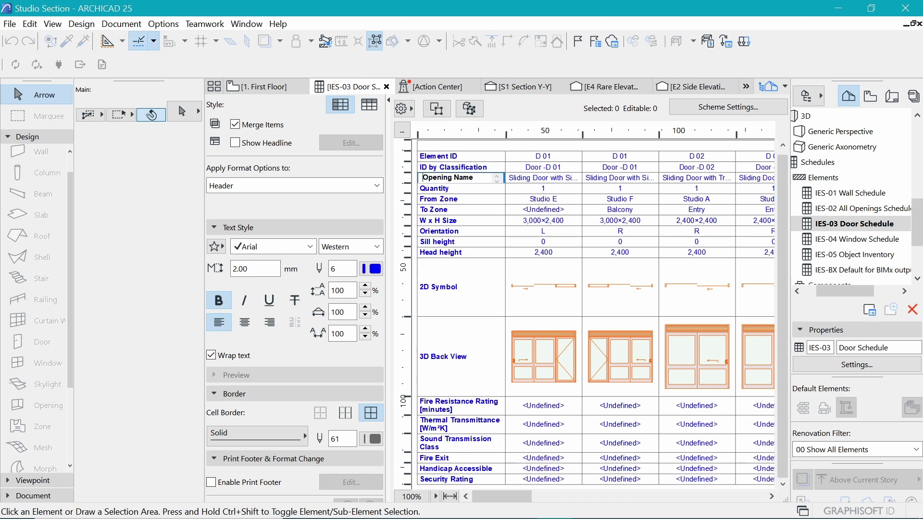
pyautogui.click(536, 223)
pyautogui.click(535, 253)
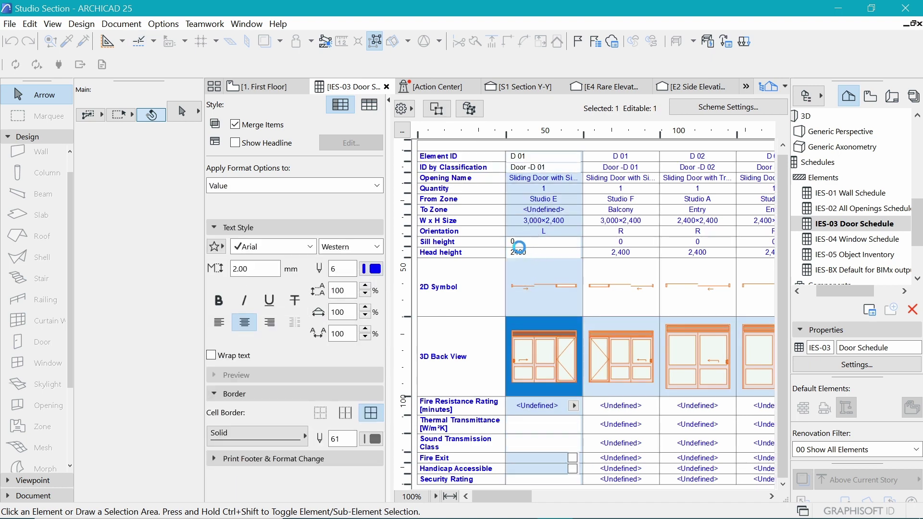
pyautogui.click(474, 211)
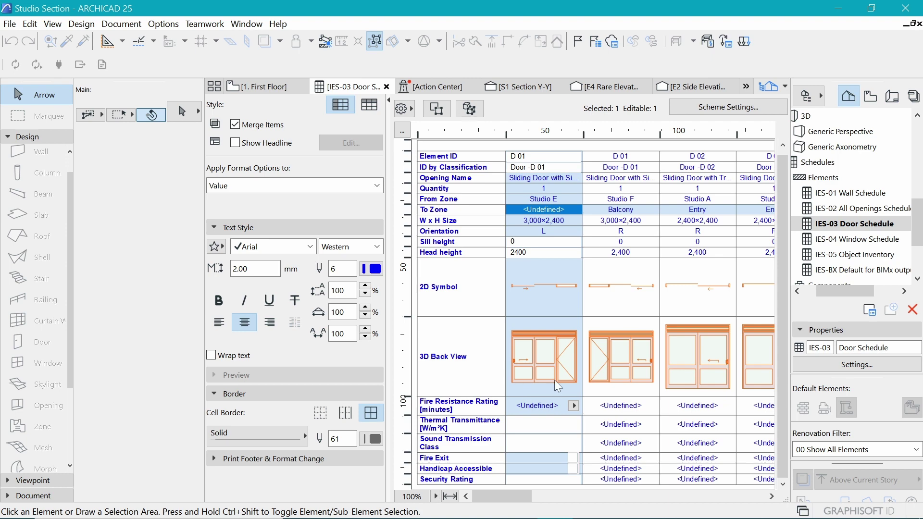
# Step: Open IES-03's Scheme Settings, select the Door criterion and scroll the Fields list
pyautogui.click(729, 109)
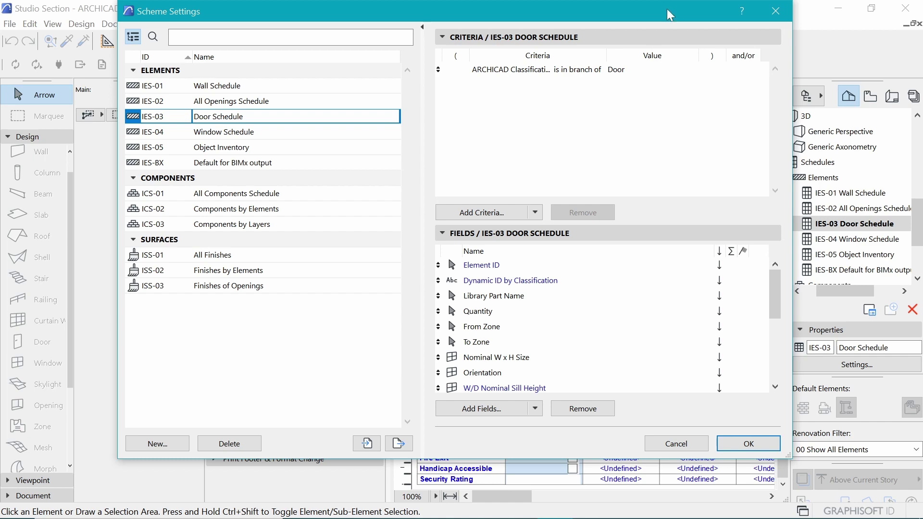
pyautogui.moveTo(667, 9); pyautogui.dragTo(666, 63)
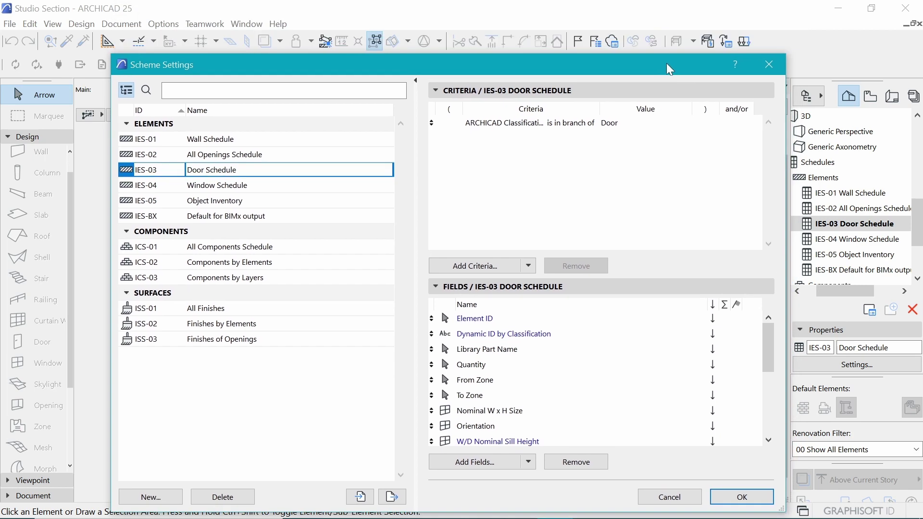
pyautogui.click(769, 65)
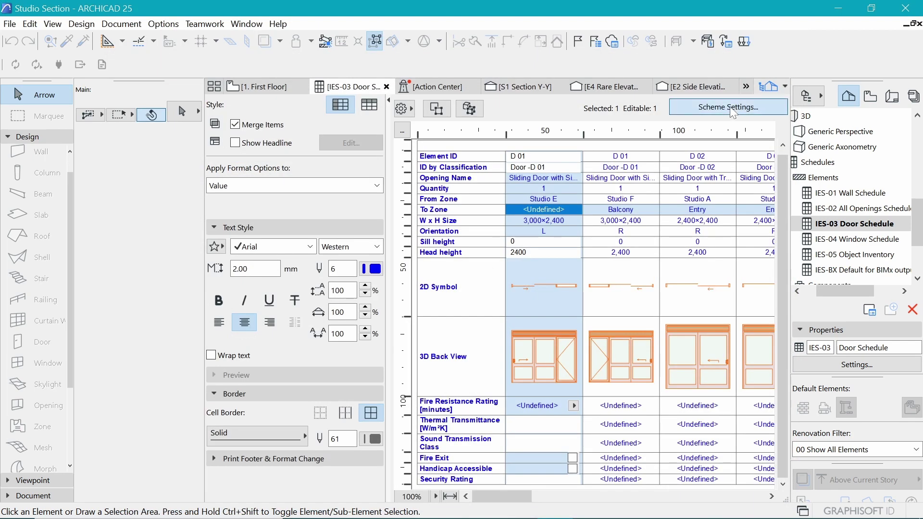
pyautogui.click(732, 110)
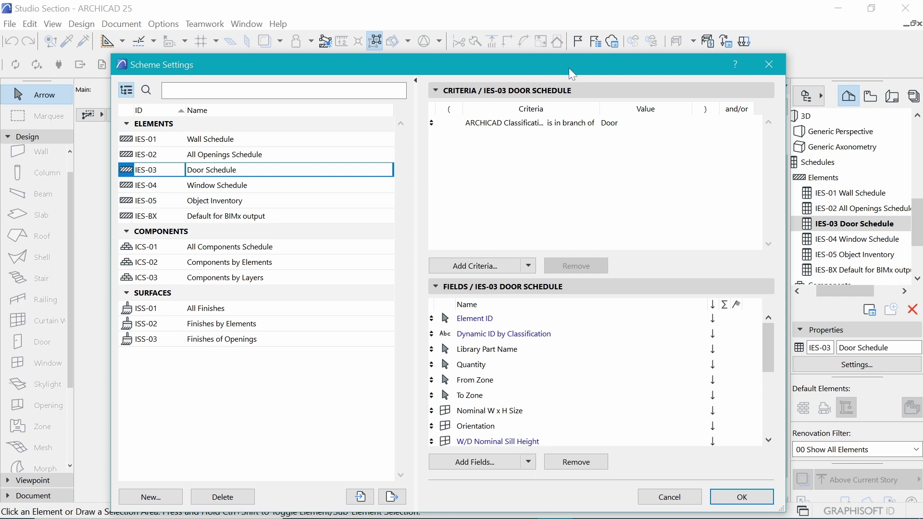
pyautogui.moveTo(565, 73); pyautogui.dragTo(562, 43)
pyautogui.click(521, 92)
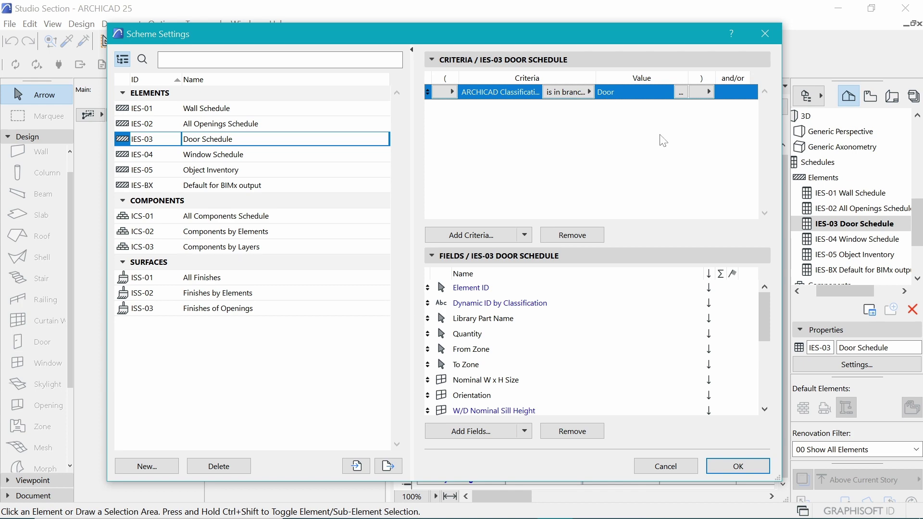
pyautogui.moveTo(664, 36); pyautogui.dragTo(621, 37)
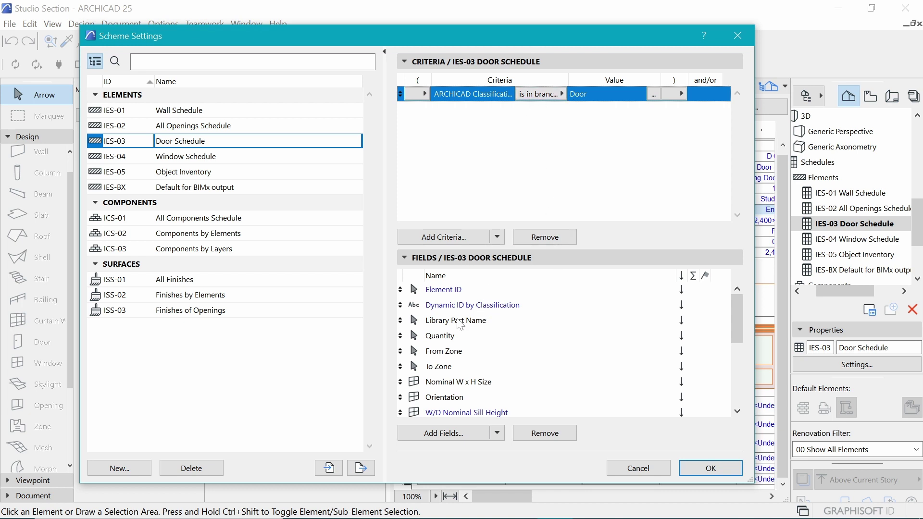
pyautogui.moveTo(740, 314); pyautogui.dragTo(737, 392)
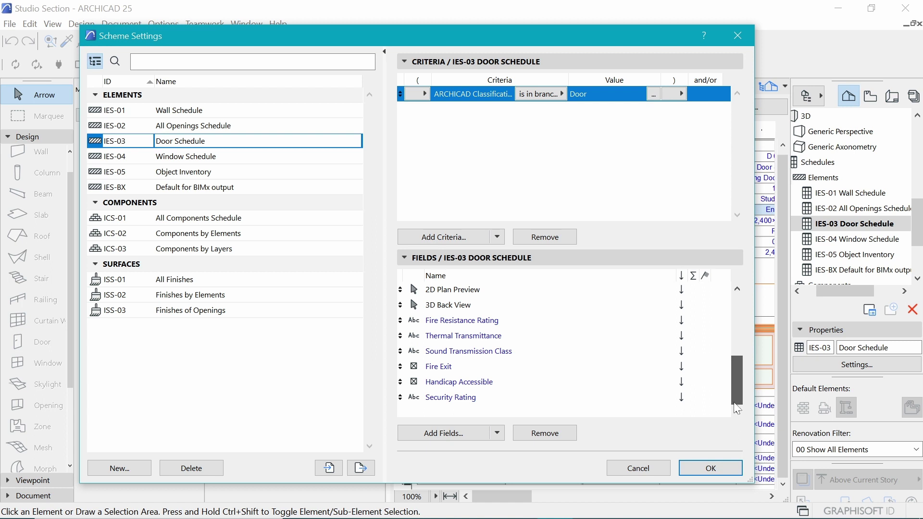
pyautogui.click(465, 402)
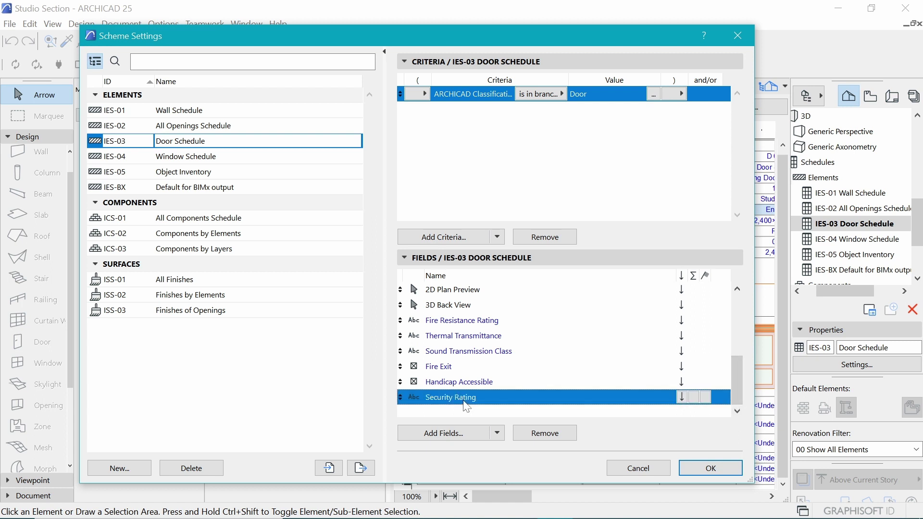
pyautogui.click(496, 324)
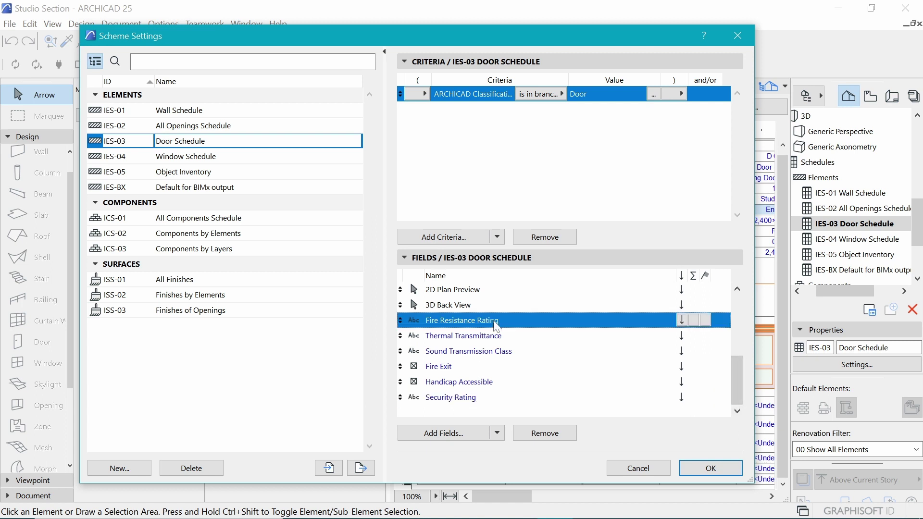
pyautogui.keyDown('shift'); pyautogui.click(481, 399); pyautogui.keyUp('shift')
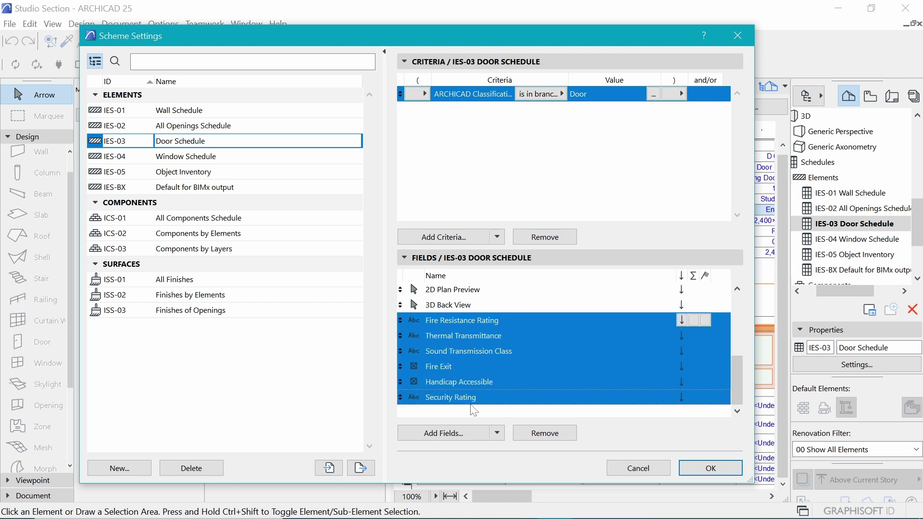
pyautogui.click(545, 433)
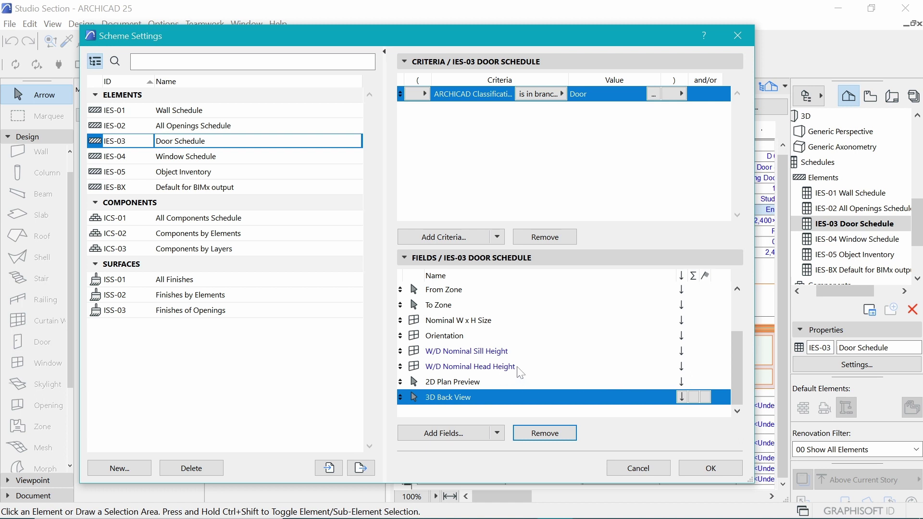
pyautogui.moveTo(740, 368); pyautogui.dragTo(738, 313)
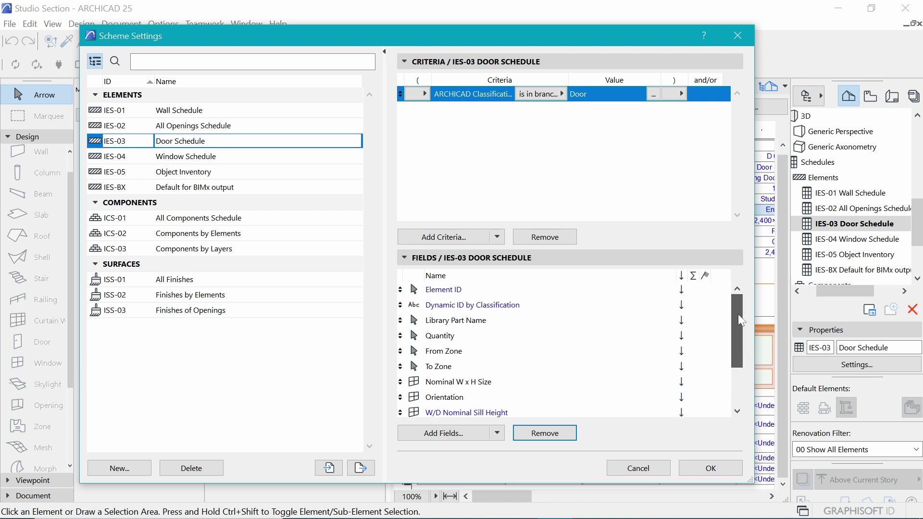
pyautogui.click(453, 351)
pyautogui.click(452, 367)
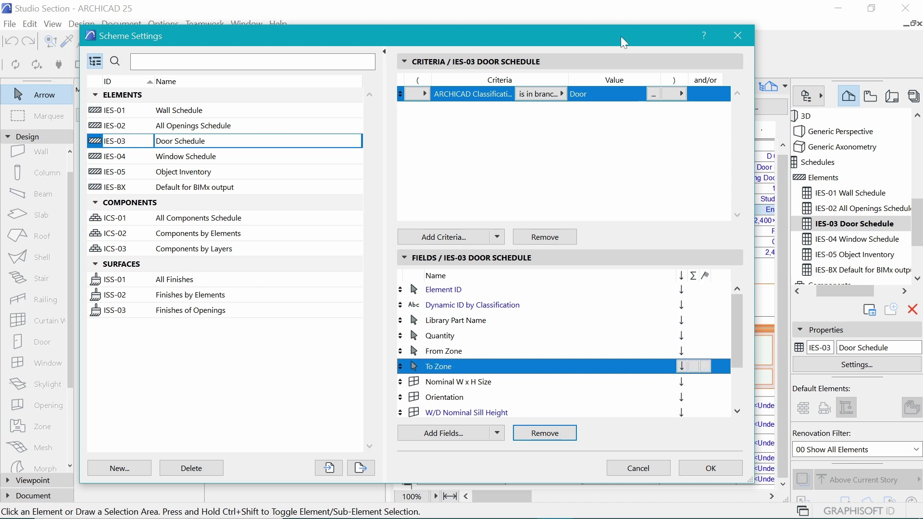
pyautogui.moveTo(622, 36); pyautogui.dragTo(487, 55)
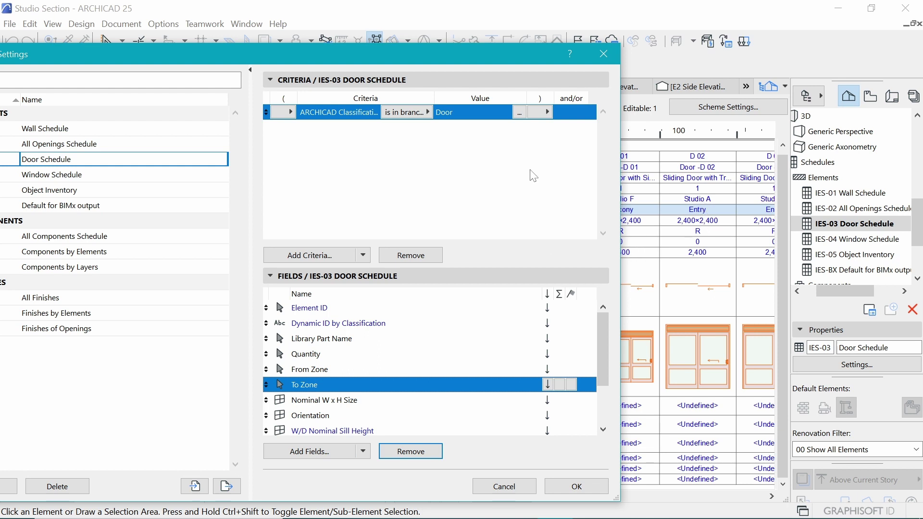
pyautogui.moveTo(450, 55); pyautogui.dragTo(572, 45)
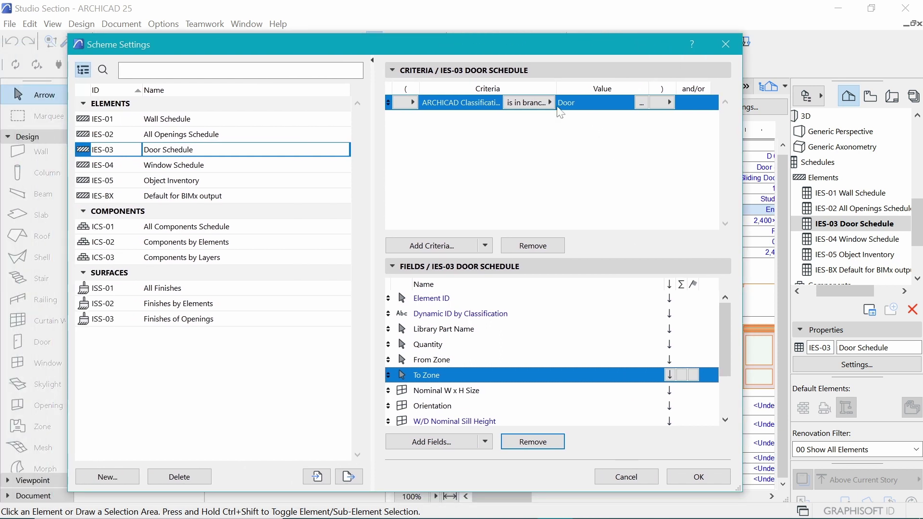
pyautogui.press('Up')
pyautogui.keyDown('shift'); pyautogui.click(443, 380); pyautogui.keyUp('shift')
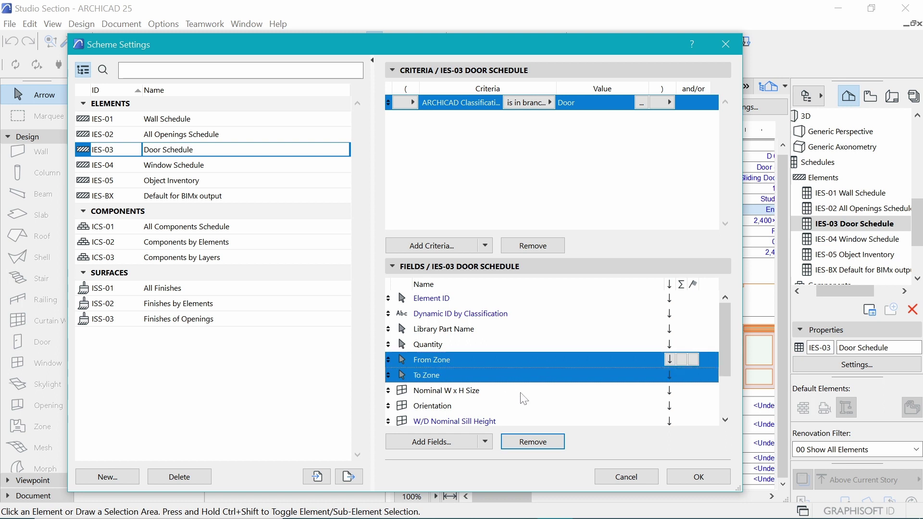
# Step: Remove the From Zone, To Zone and Dynamic ID by Classification fields
pyautogui.click(534, 443)
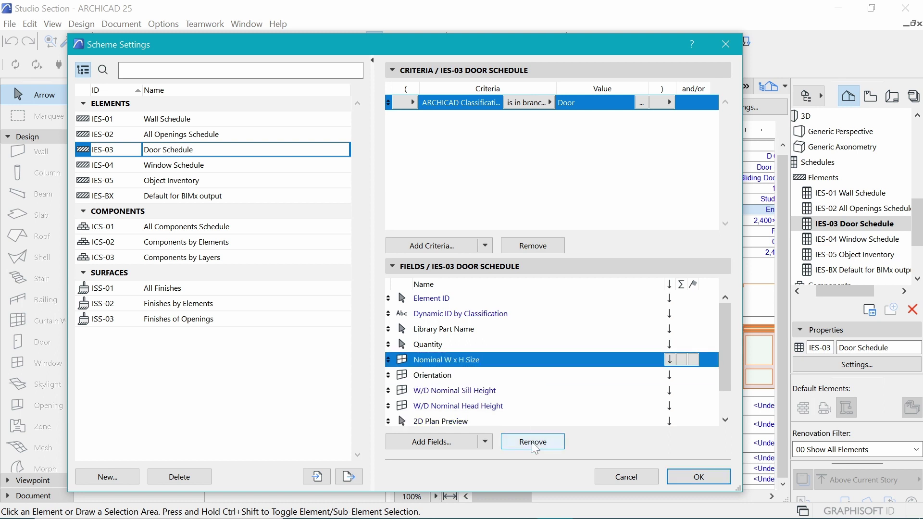
pyautogui.click(447, 316)
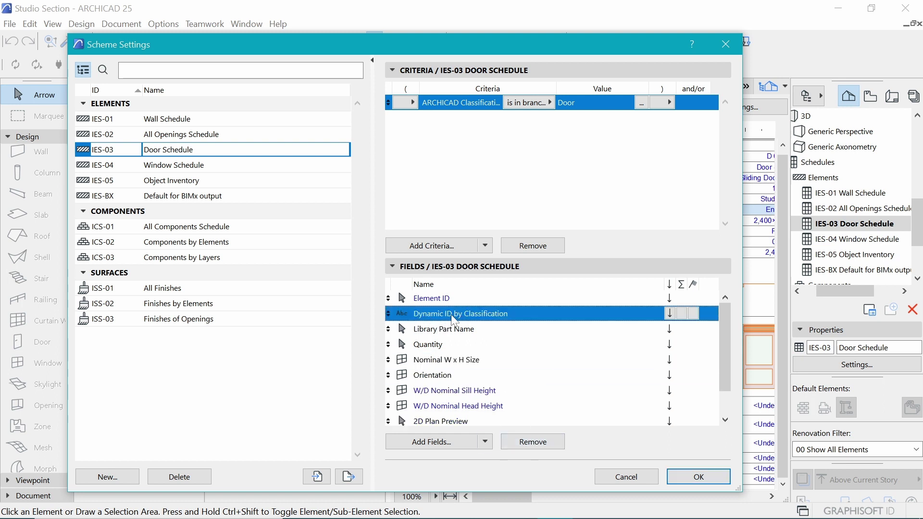
pyautogui.moveTo(589, 44); pyautogui.dragTo(407, 67)
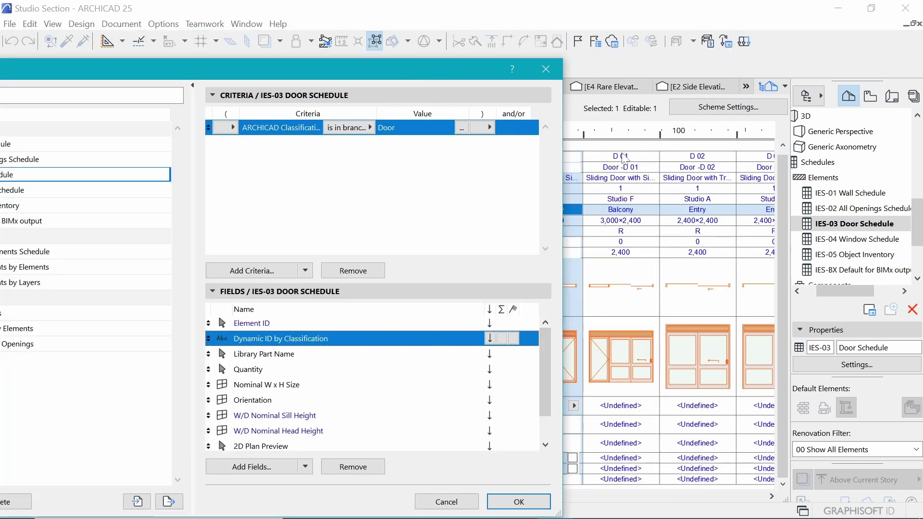
pyautogui.moveTo(473, 72); pyautogui.dragTo(574, 52)
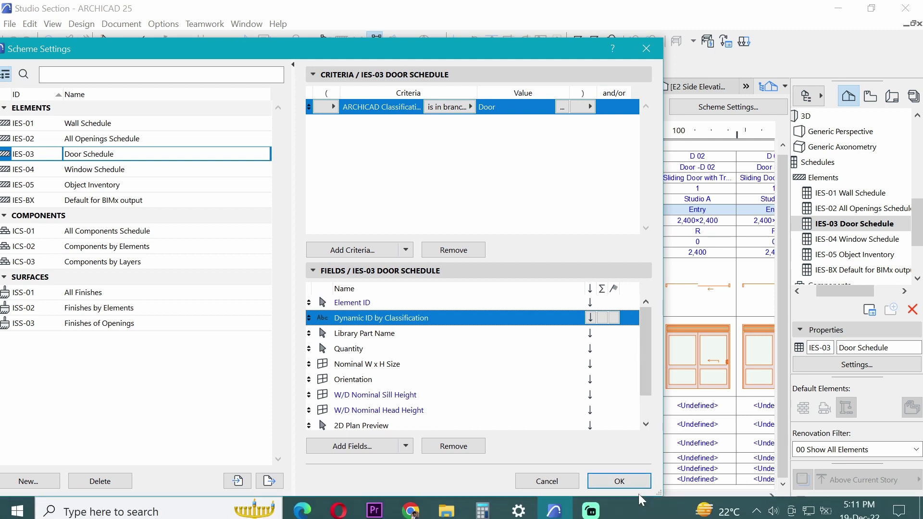
pyautogui.click(461, 447)
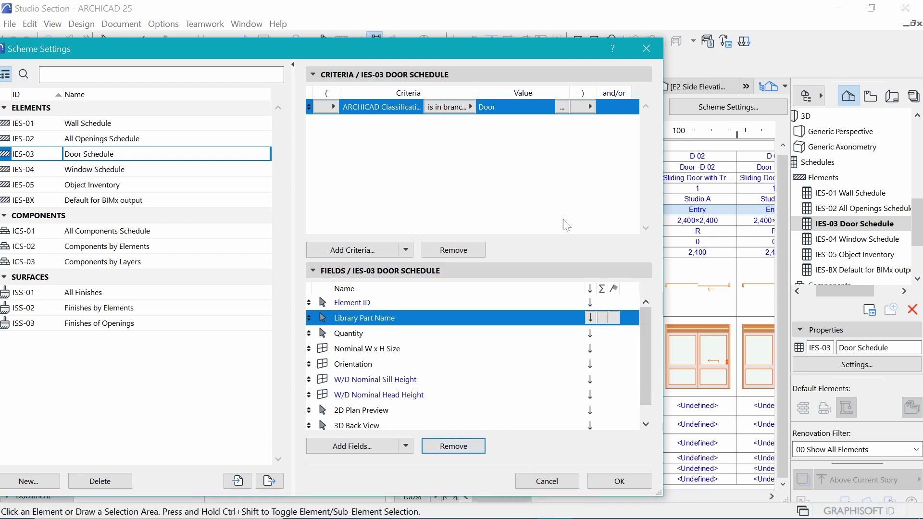
pyautogui.moveTo(515, 57); pyautogui.dragTo(478, 69)
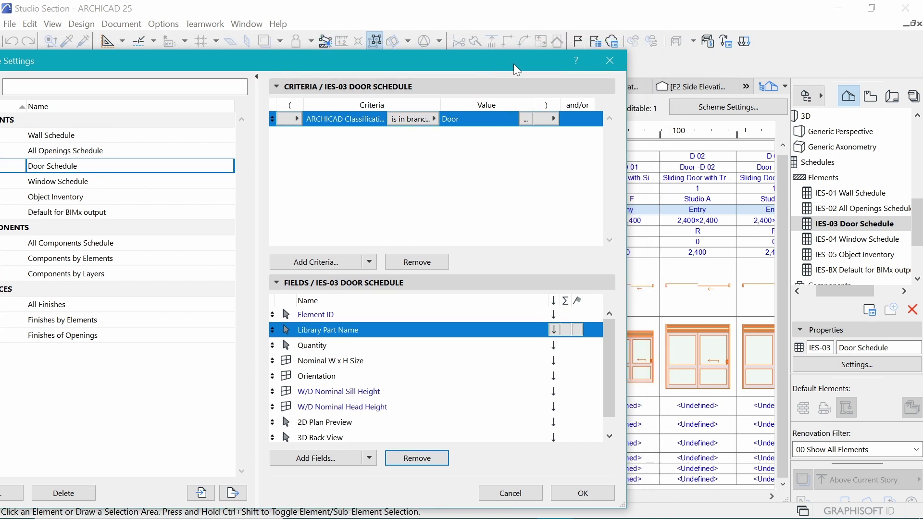
pyautogui.moveTo(514, 63); pyautogui.dragTo(577, 36)
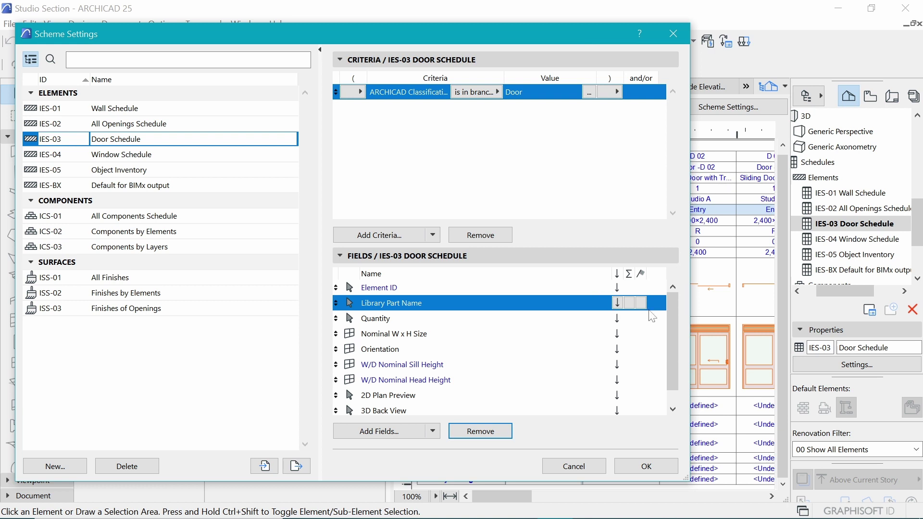
# Step: Remove the Library Part Name, Sill Height, Head Height and Orientation fields
pyautogui.click(480, 435)
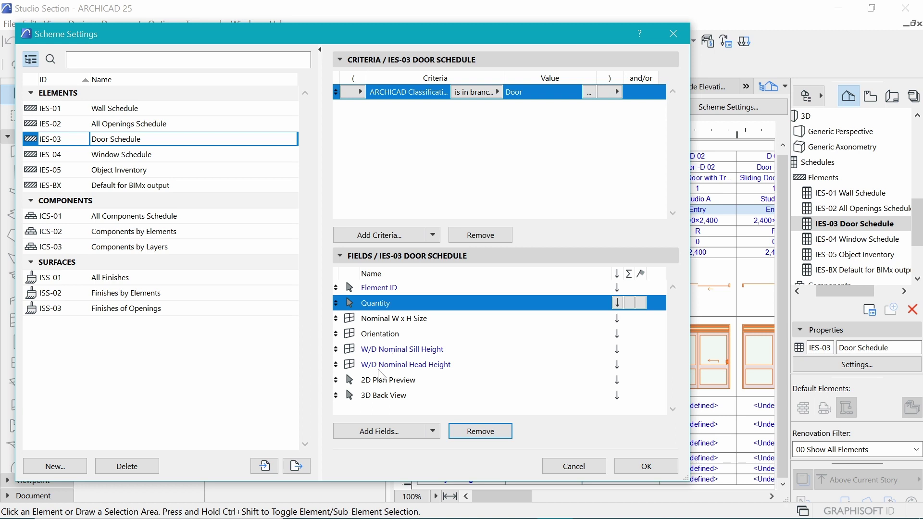
pyautogui.click(398, 355)
pyautogui.click(481, 431)
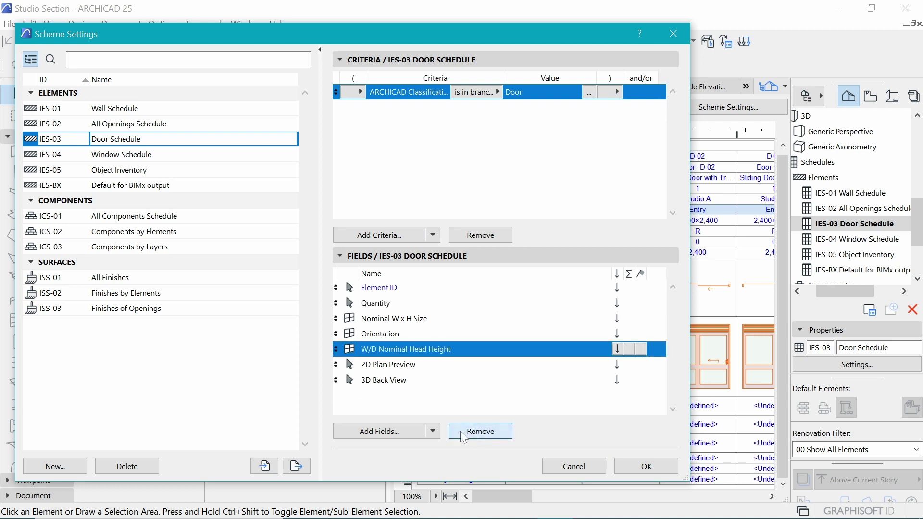
pyautogui.click(481, 430)
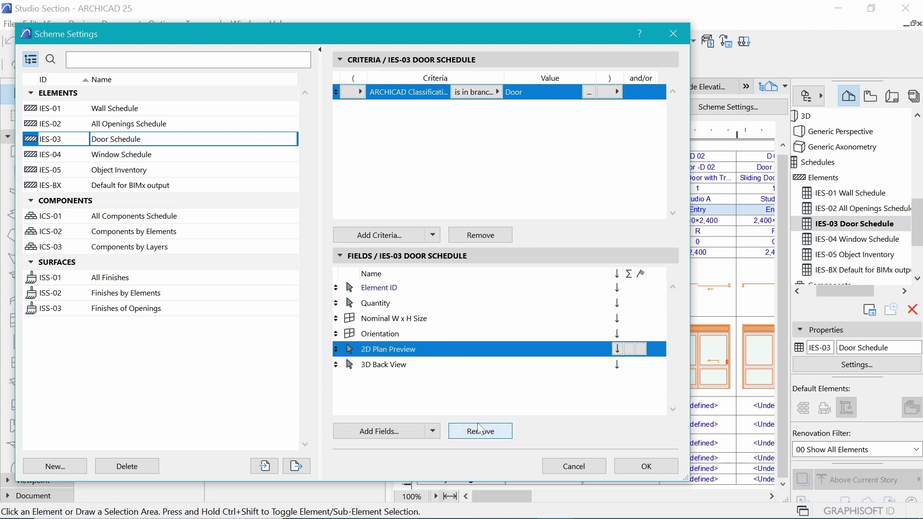
pyautogui.click(403, 334)
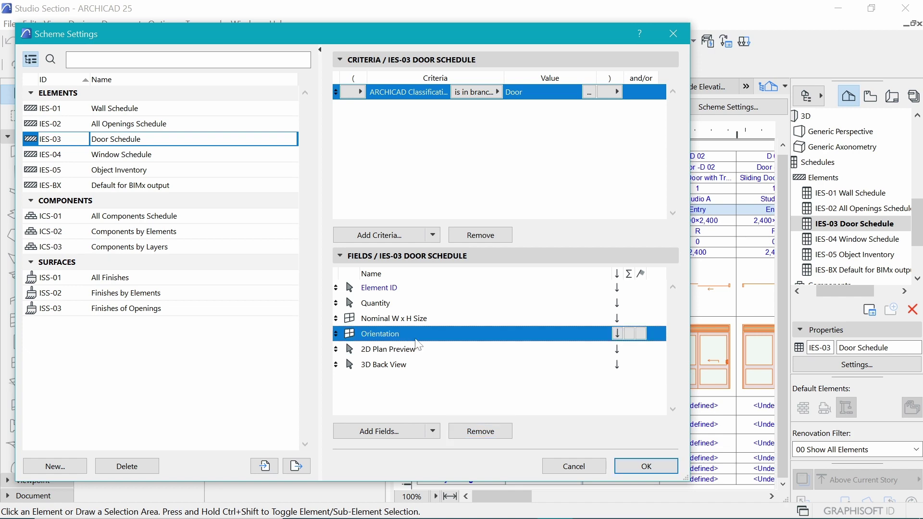
pyautogui.click(487, 433)
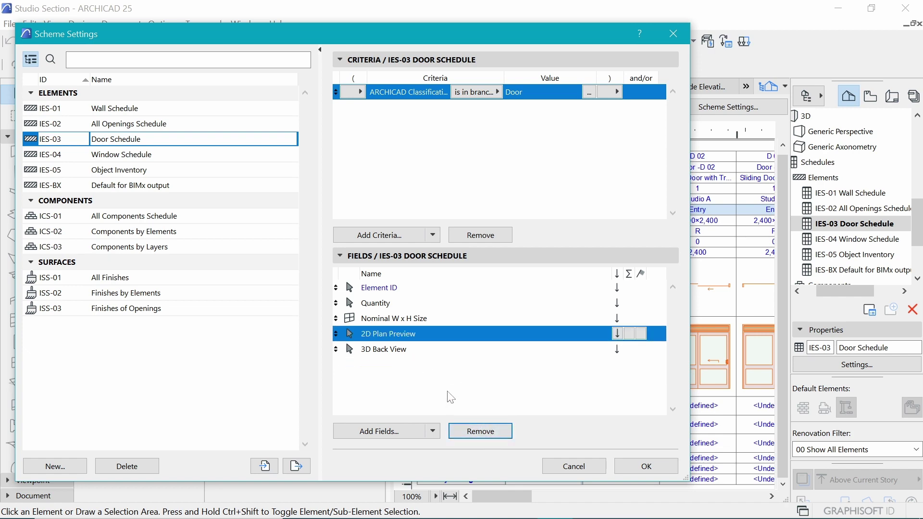
pyautogui.moveTo(577, 40); pyautogui.dragTo(669, 53)
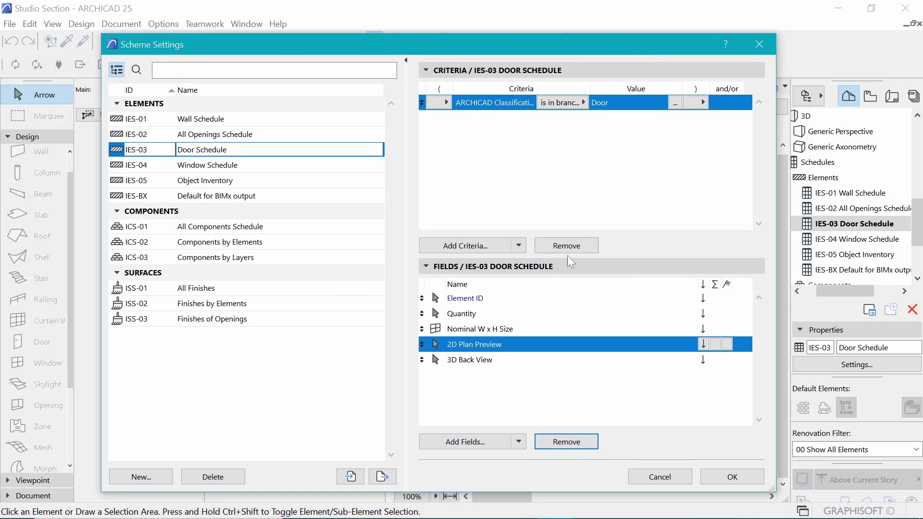
pyautogui.click(478, 369)
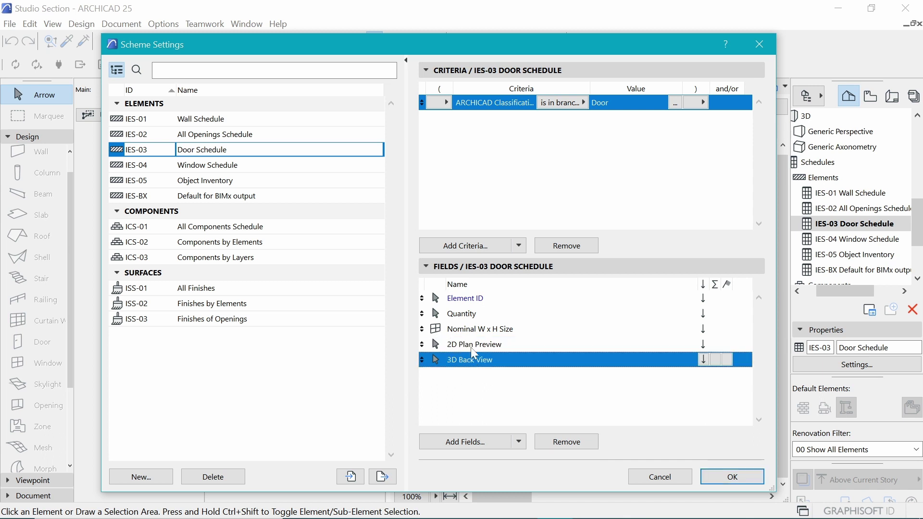
# Step: Review the five remaining fields, Element ID through 3D Back View
pyautogui.click(473, 300)
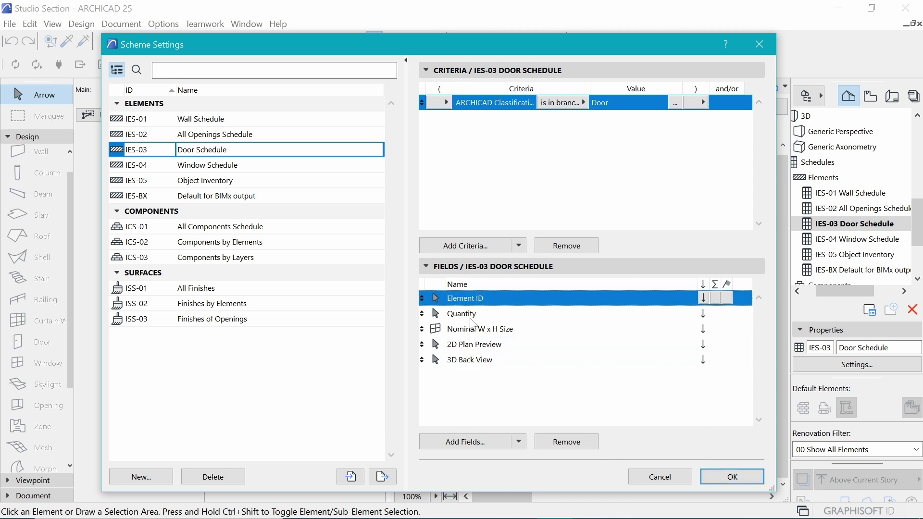
pyautogui.click(471, 315)
pyautogui.click(478, 330)
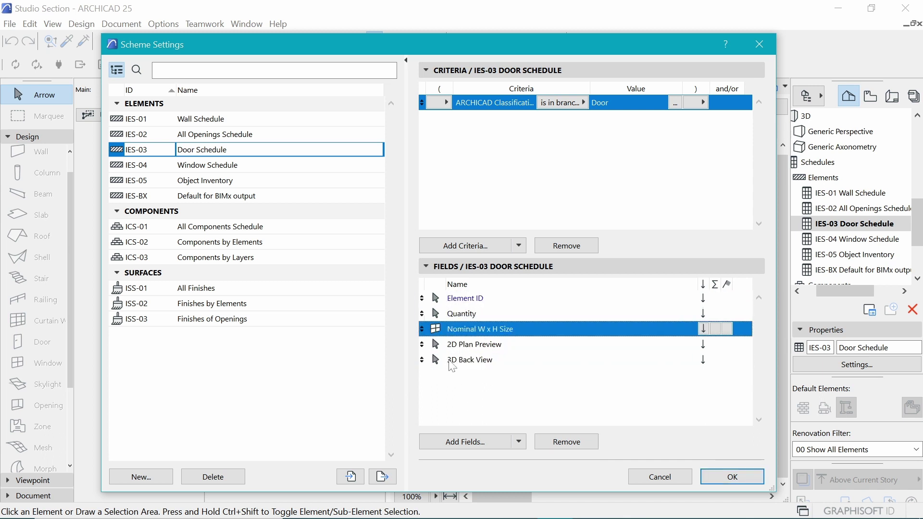
pyautogui.click(479, 345)
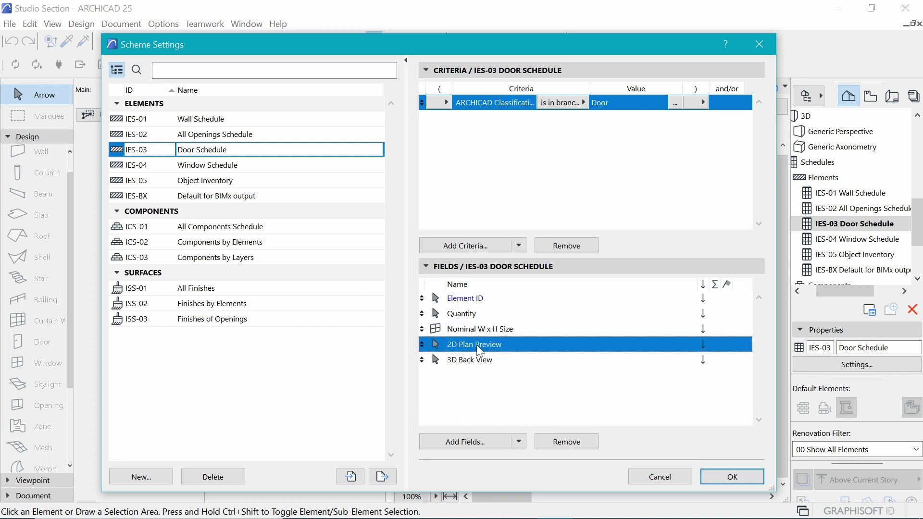
pyautogui.click(477, 364)
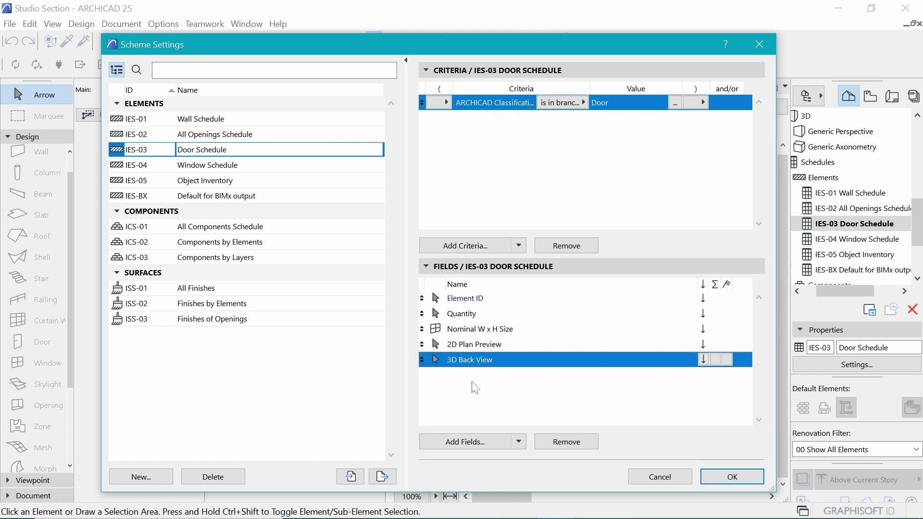
# Step: Add Custom text 1 and Custom text 2 from the General field category
pyautogui.click(454, 442)
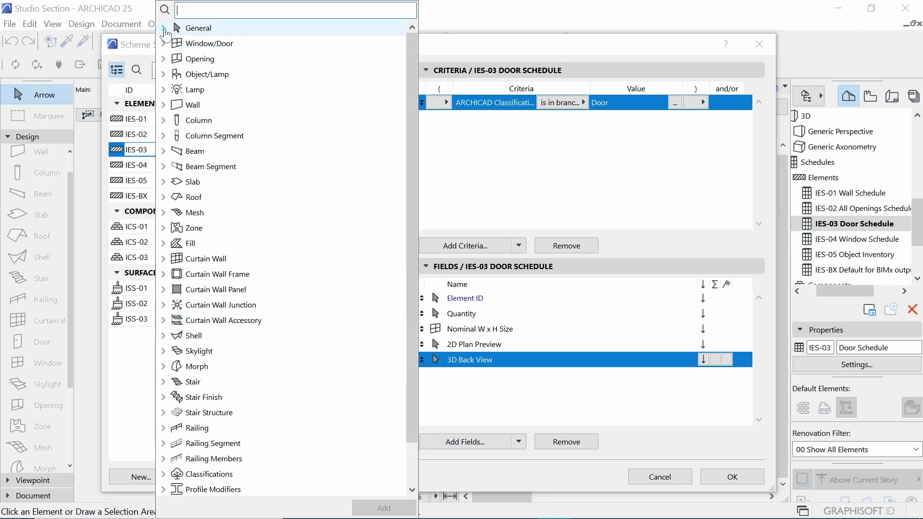
pyautogui.click(164, 28)
pyautogui.moveTo(414, 85); pyautogui.dragTo(419, 188)
pyautogui.doubleClick(233, 121)
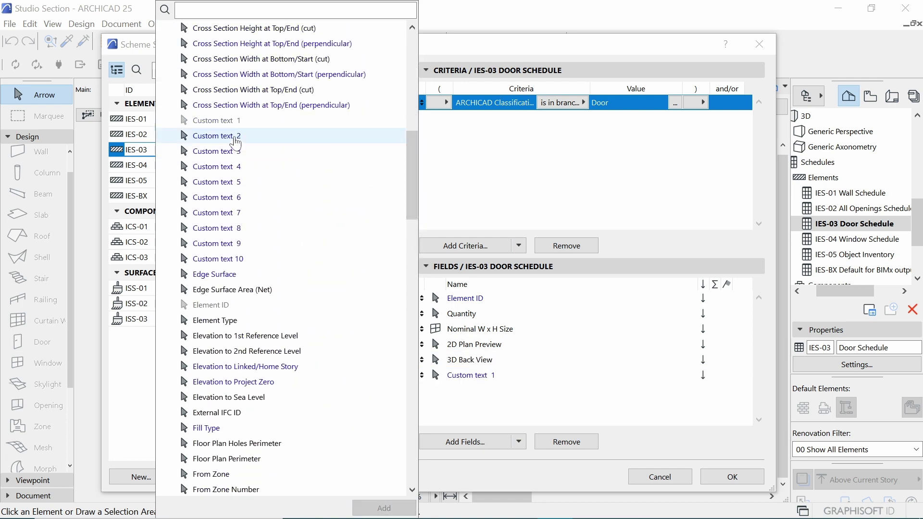
pyautogui.doubleClick(234, 136)
pyautogui.click(498, 395)
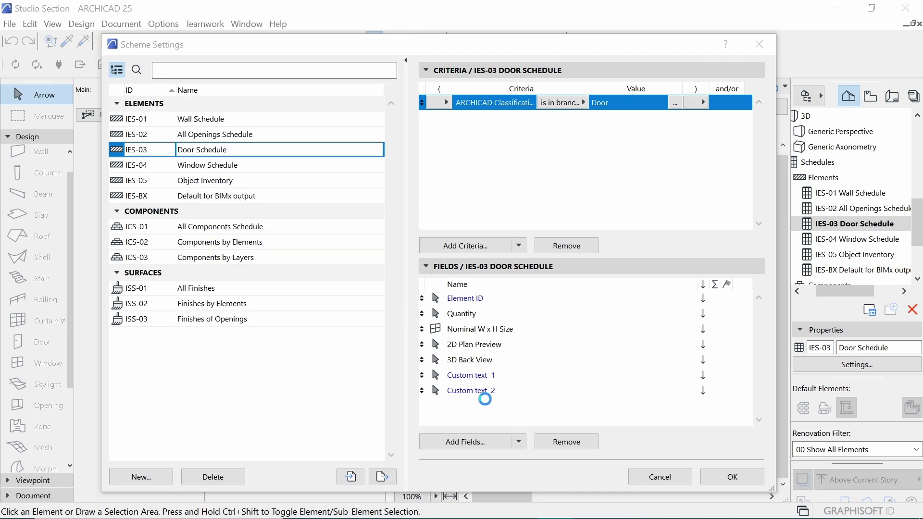
pyautogui.click(478, 393)
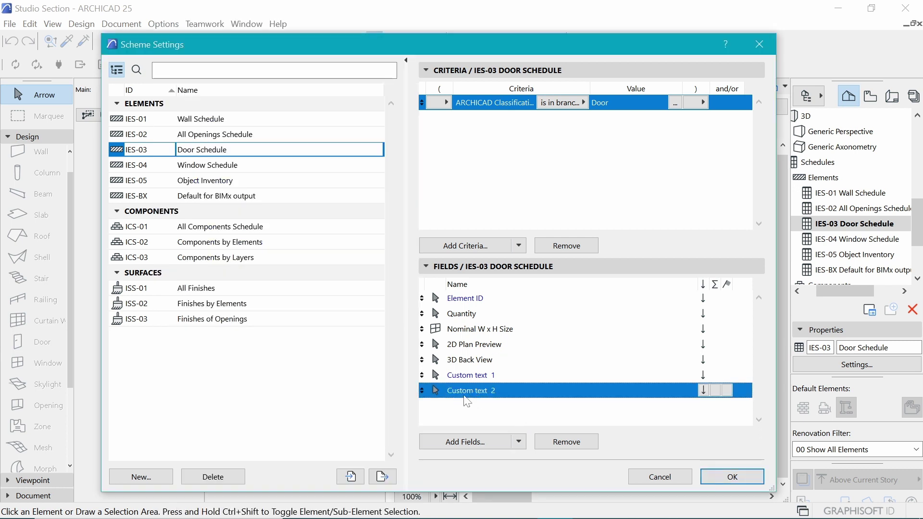
pyautogui.click(469, 377)
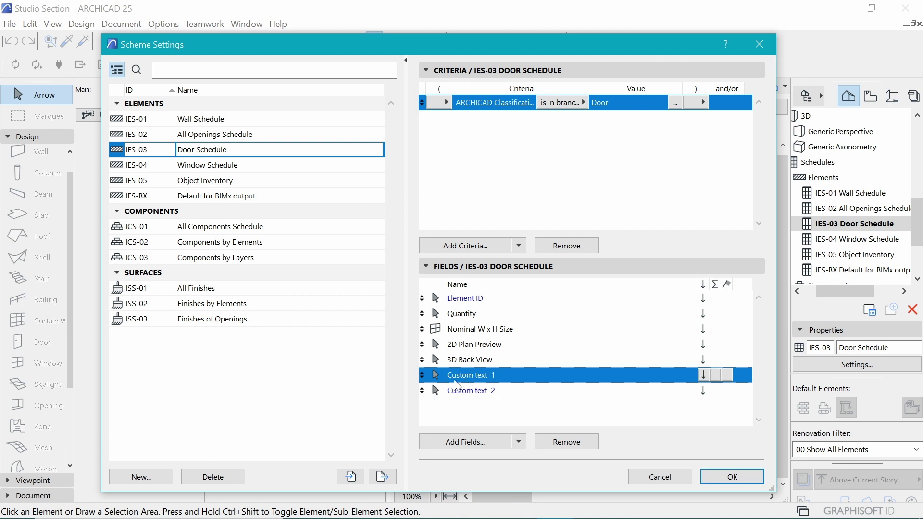
# Step: Move Custom text 1 under Element ID and 3D Back View above Nominal W x H Size, then apply
pyautogui.click(422, 375)
pyautogui.moveTo(423, 375); pyautogui.dragTo(422, 315)
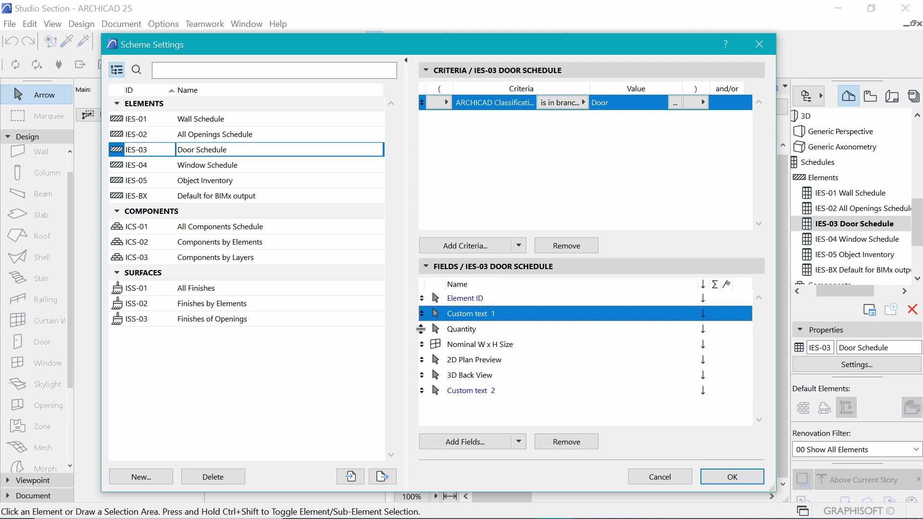
pyautogui.moveTo(421, 328); pyautogui.dragTo(422, 380)
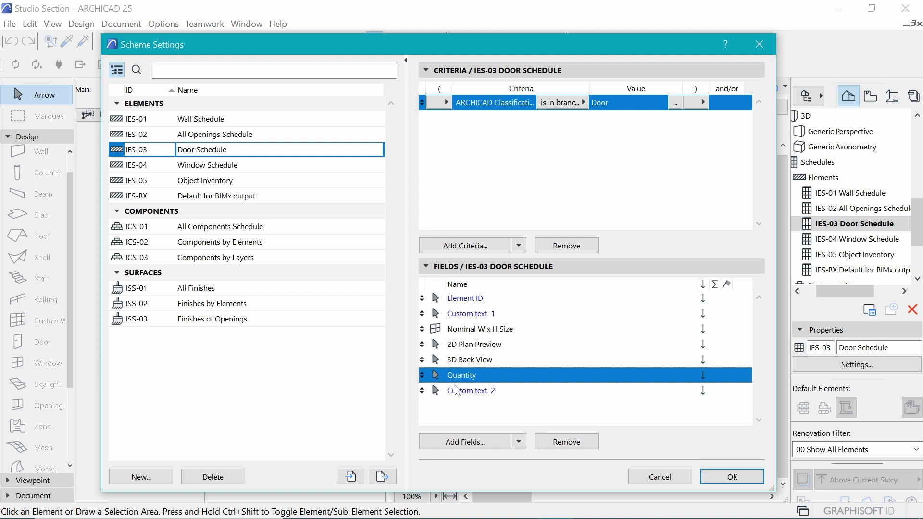
pyautogui.click(427, 364)
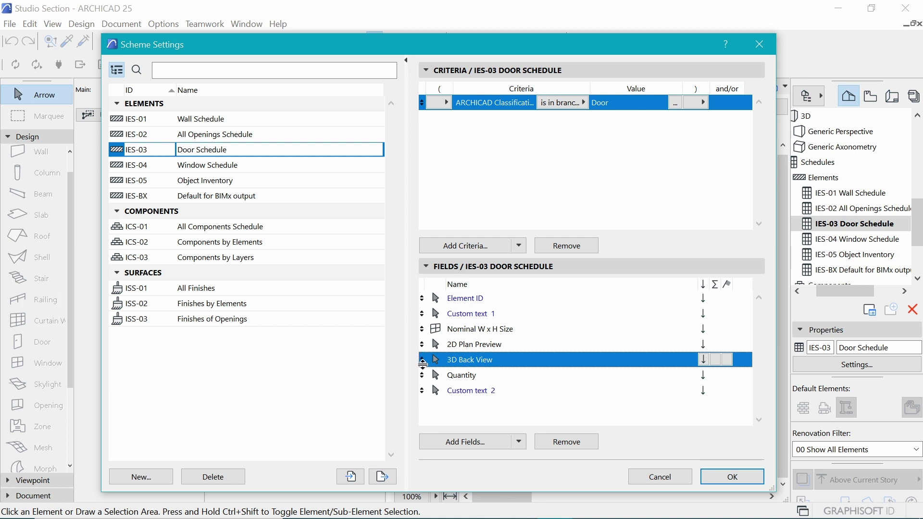
pyautogui.moveTo(424, 362); pyautogui.dragTo(424, 330)
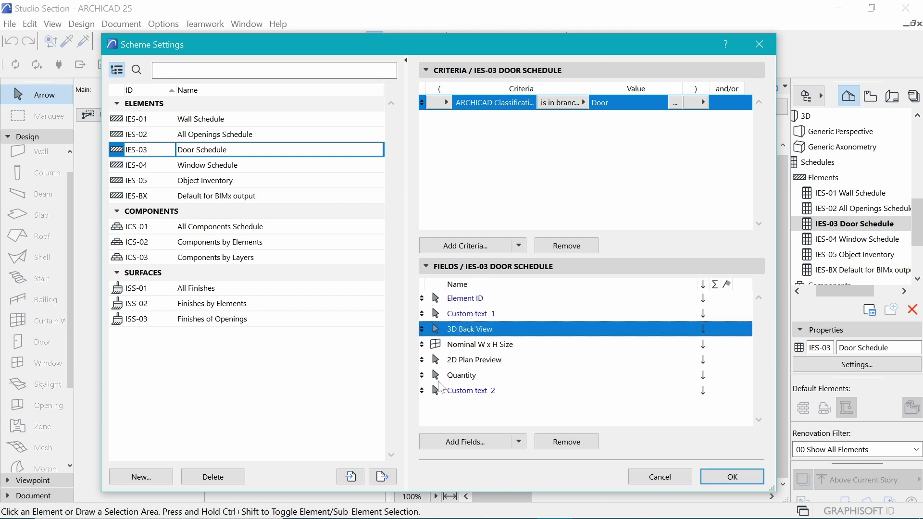
pyautogui.click(471, 349)
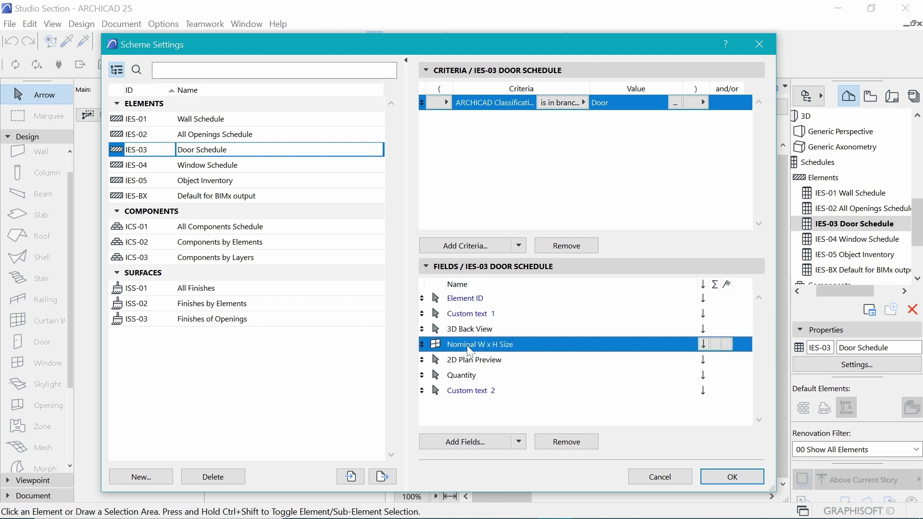
pyautogui.click(476, 362)
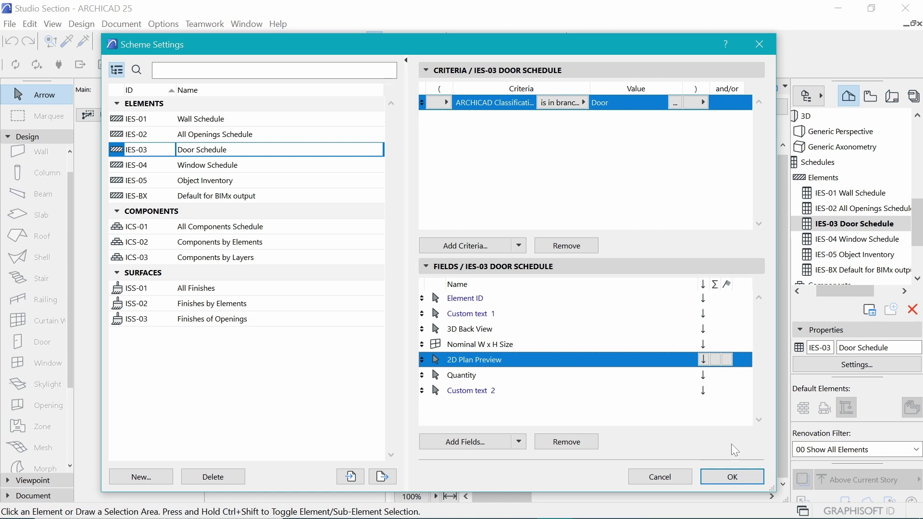
pyautogui.click(734, 479)
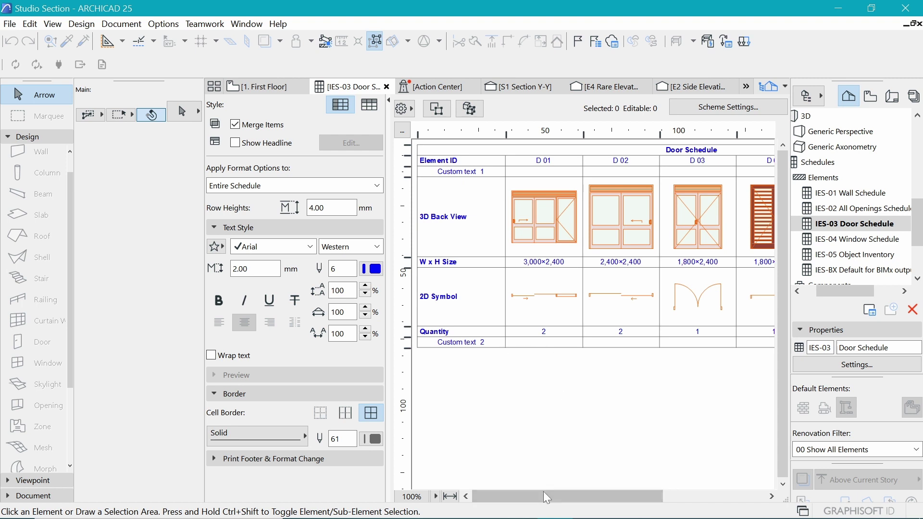
pyautogui.click(699, 502)
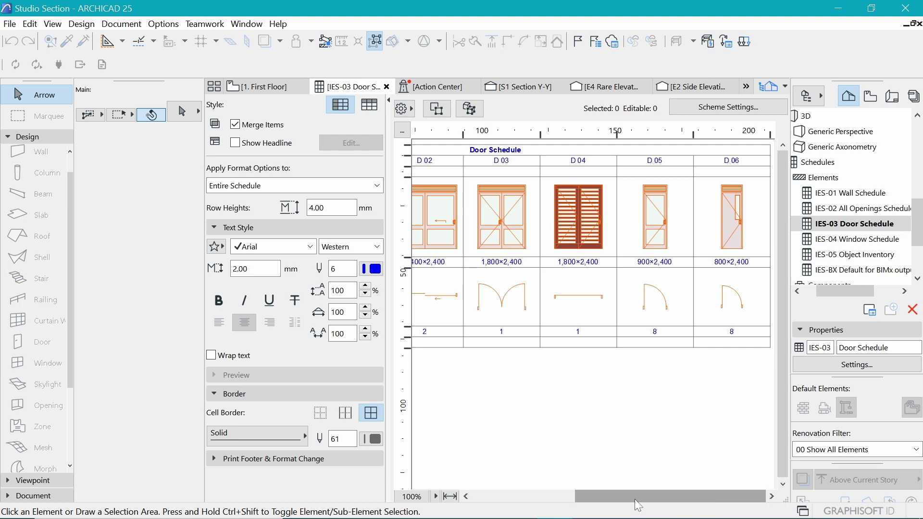
pyautogui.click(574, 498)
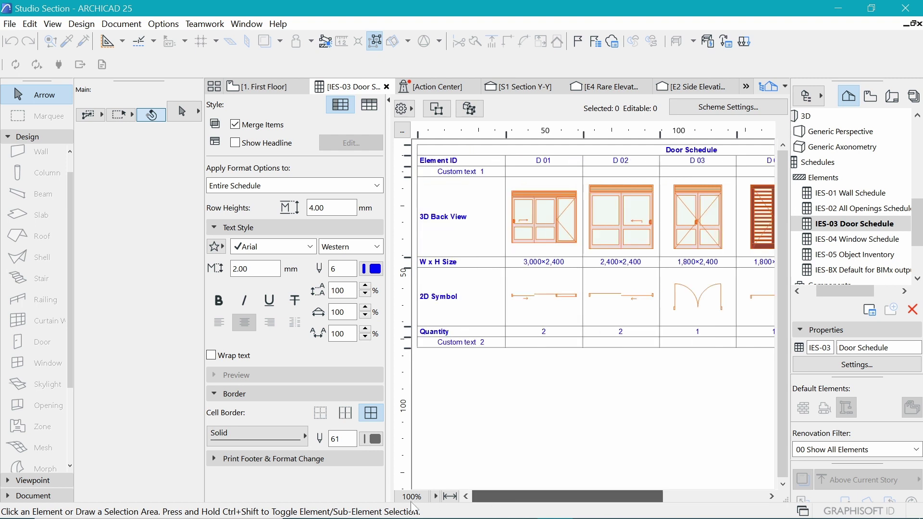
pyautogui.click(450, 497)
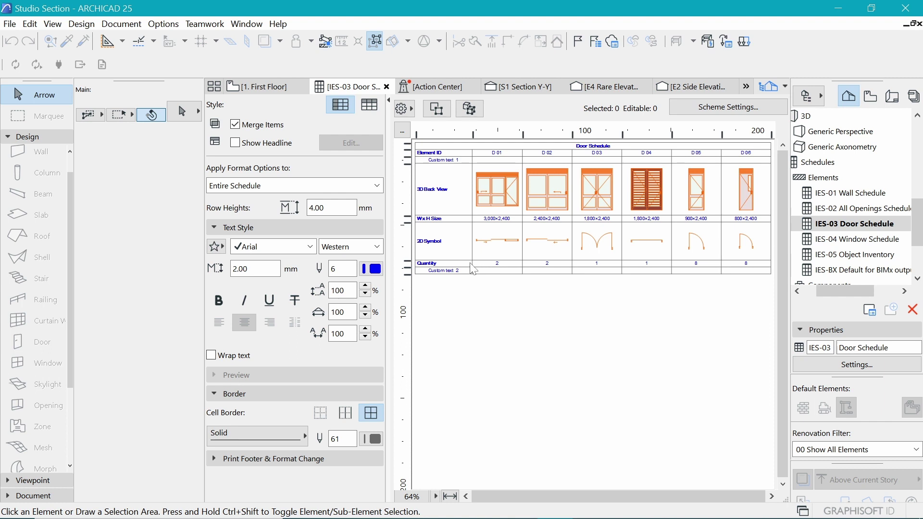
pyautogui.click(414, 497)
pyautogui.write('100')
pyautogui.press('Return')
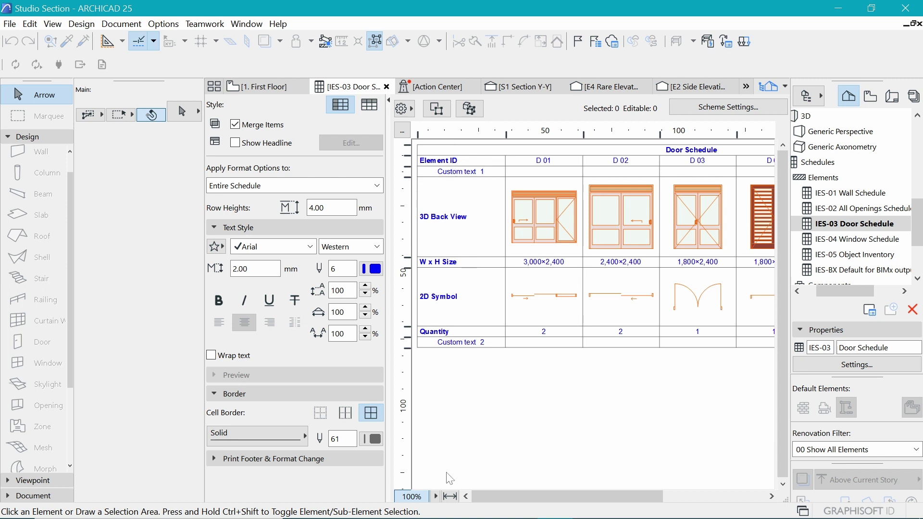
pyautogui.click(436, 496)
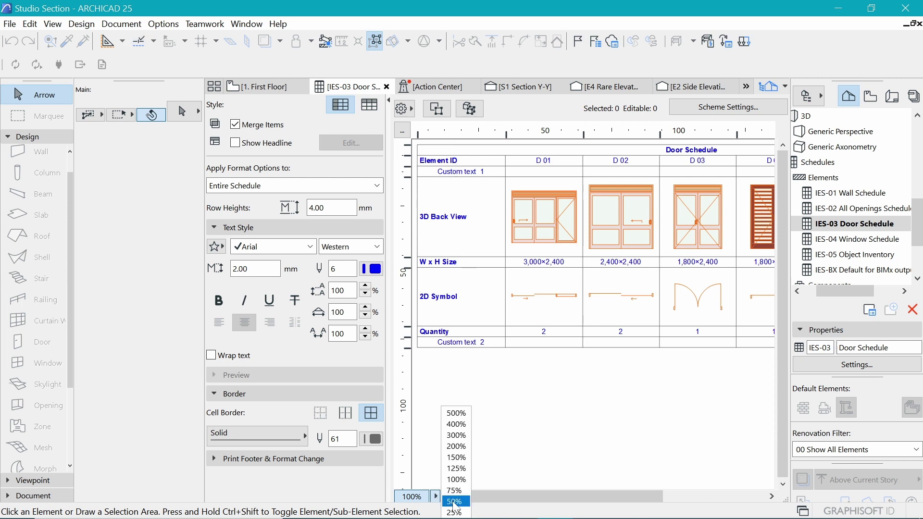
pyautogui.click(452, 501)
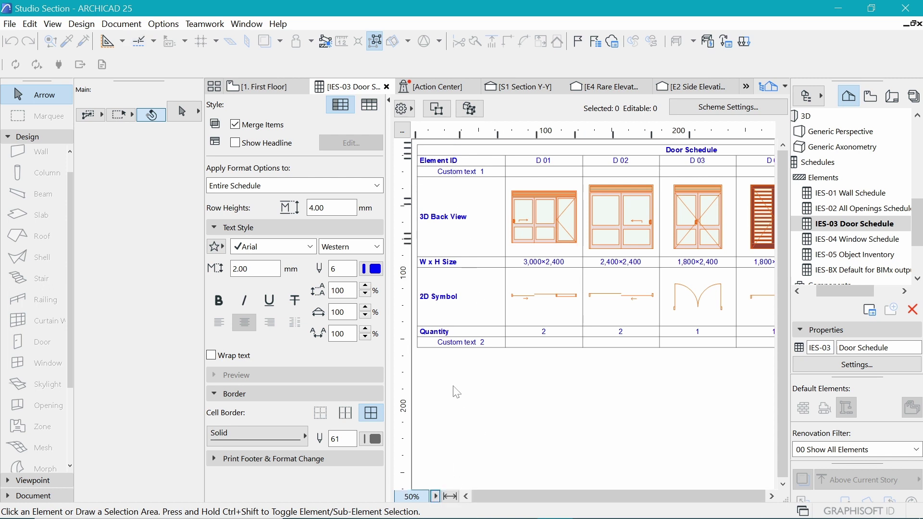
pyautogui.click(436, 496)
pyautogui.click(462, 473)
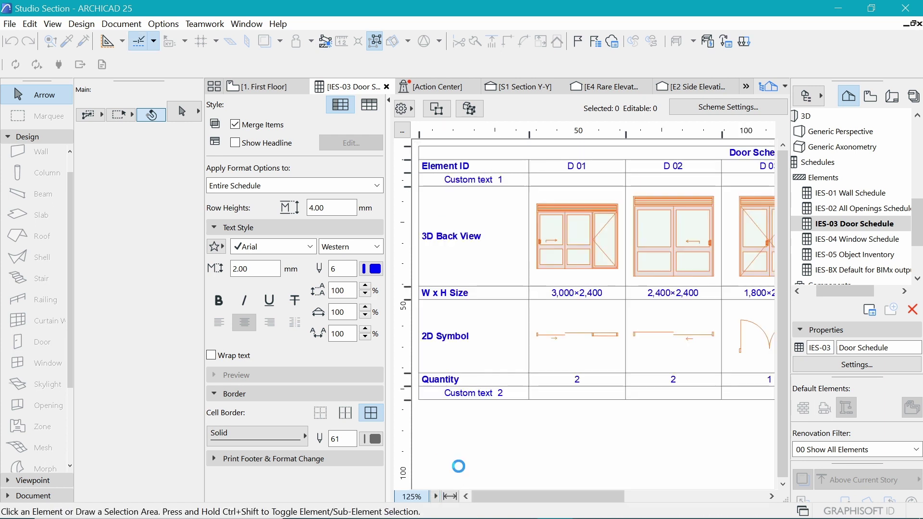
# Step: Rename headers Element ID, Custom text 1 and 3D Back View to Door Marker, Description, Elevation
pyautogui.doubleClick(446, 165)
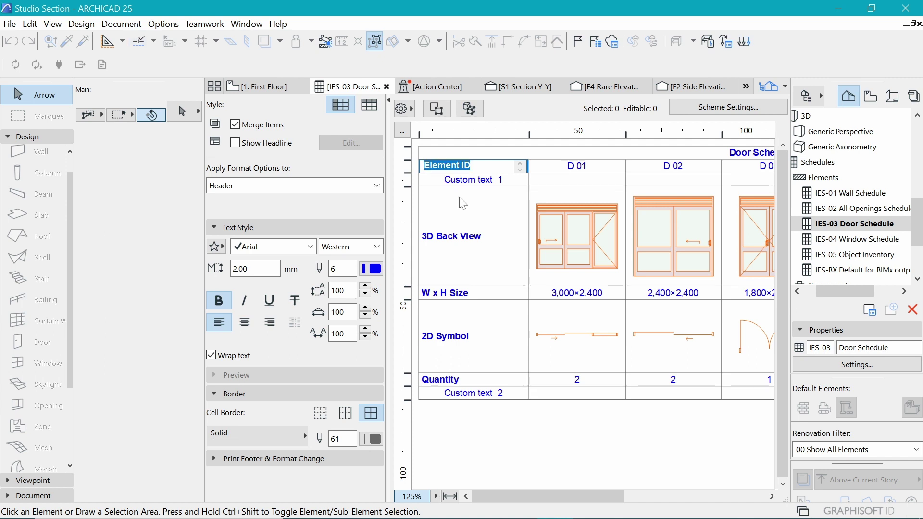
pyautogui.write('Door ')
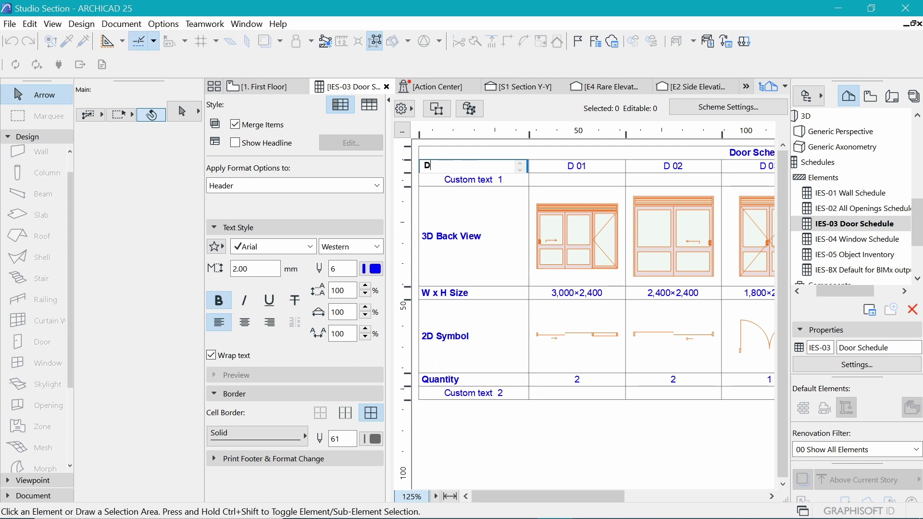
pyautogui.write('Marker')
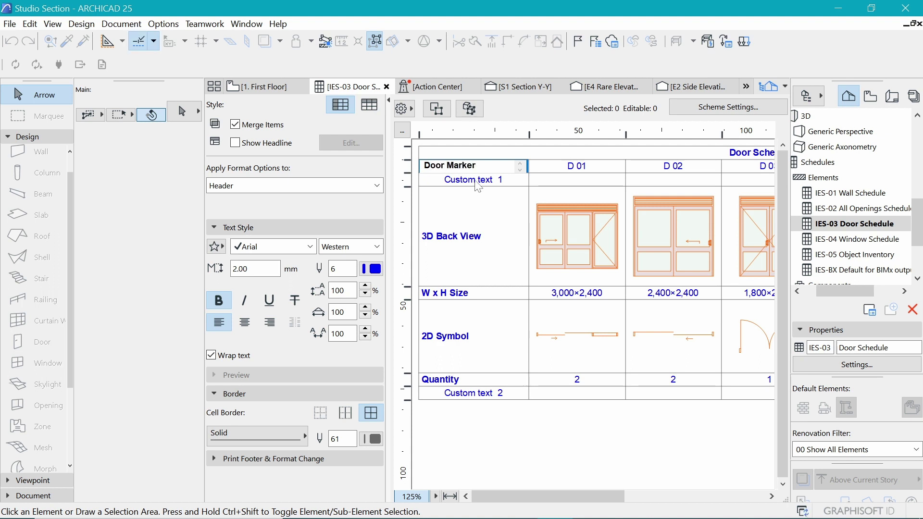
pyautogui.click(494, 181)
pyautogui.moveTo(495, 182); pyautogui.dragTo(378, 183)
pyautogui.write('Description')
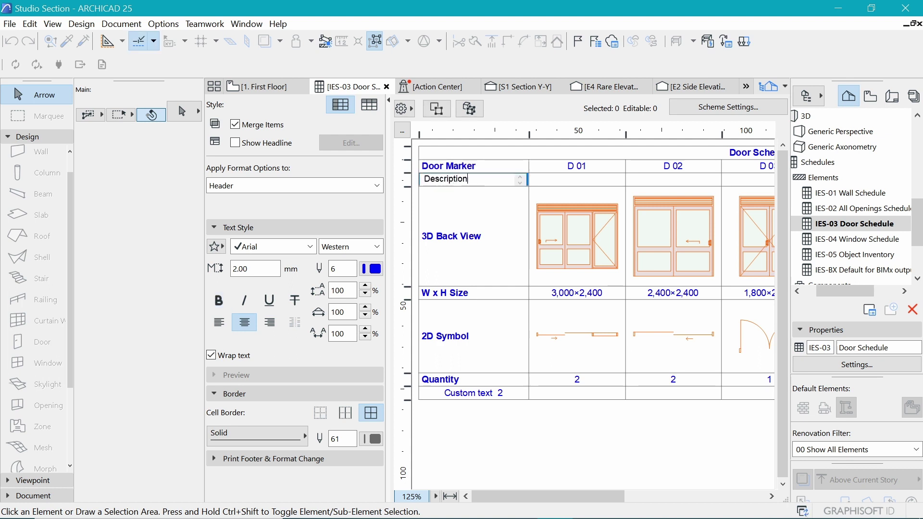
pyautogui.click(478, 240)
pyautogui.moveTo(486, 210); pyautogui.dragTo(421, 193)
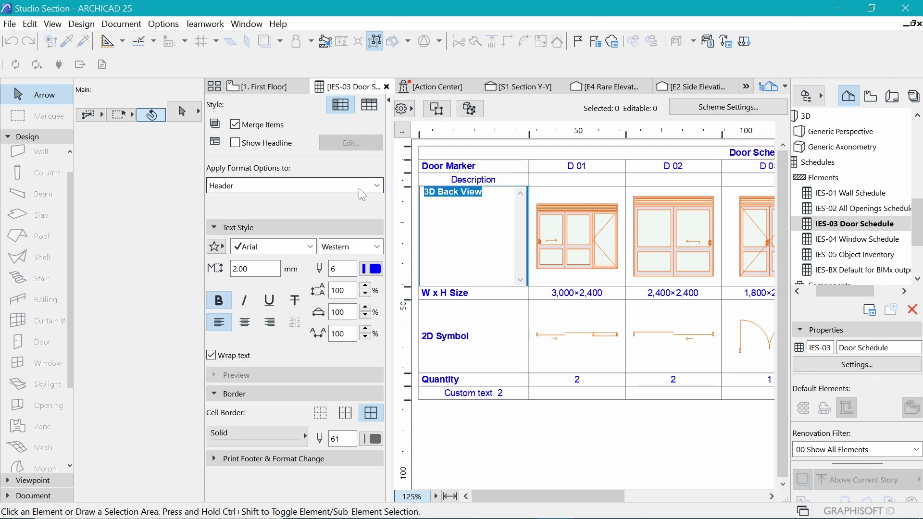
pyautogui.write('Eleva')
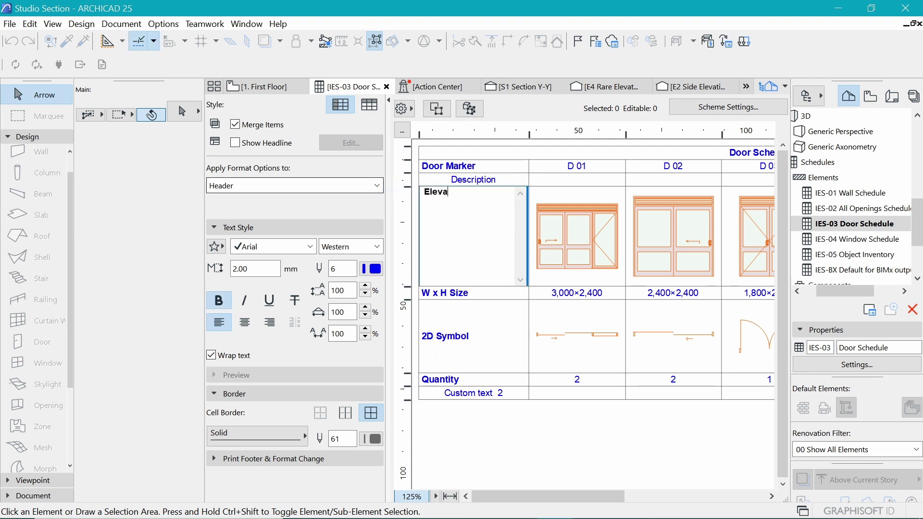
pyautogui.write('tion')
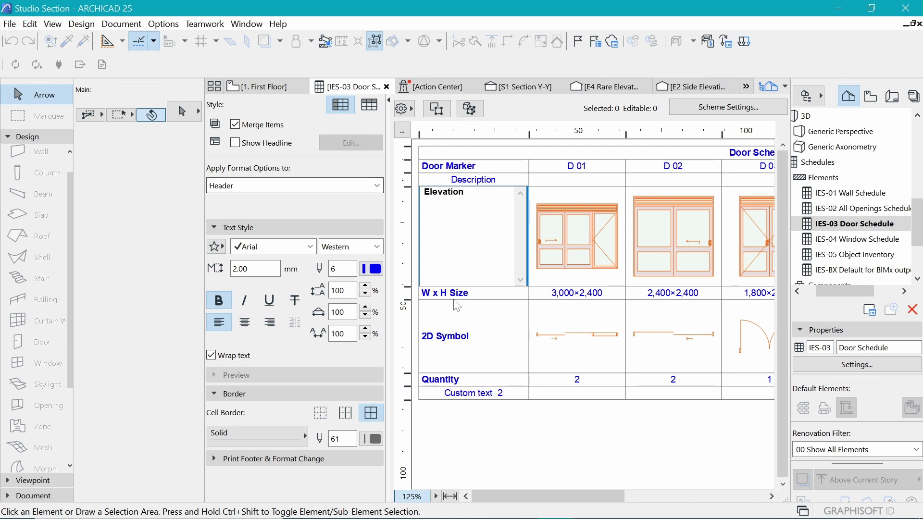
pyautogui.click(475, 294)
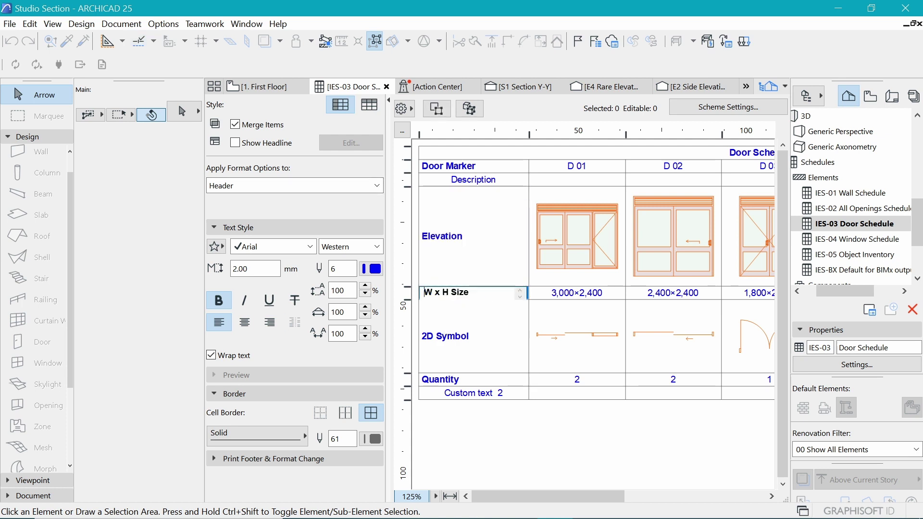
# Step: Rename the 2D Symbol header to 2D Plan Symbol and Custom text 2 to Location
pyautogui.click(466, 334)
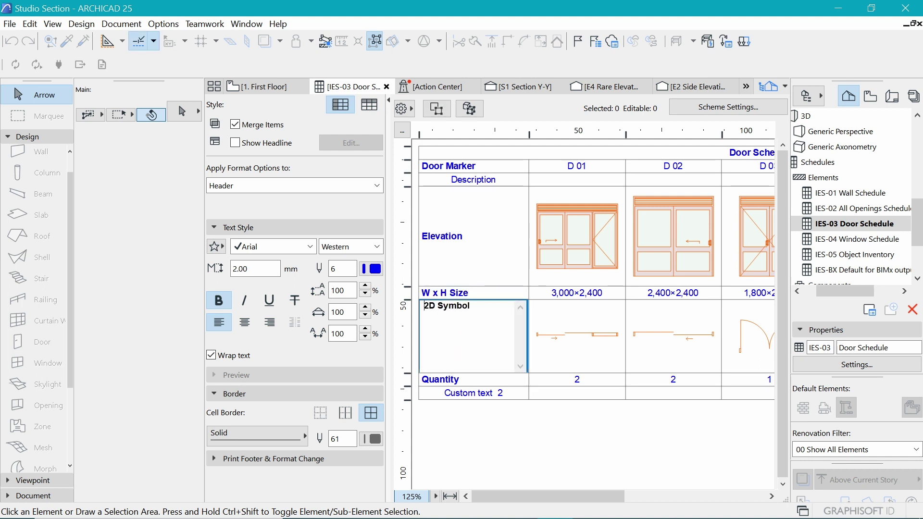
pyautogui.moveTo(417, 308); pyautogui.dragTo(435, 310)
pyautogui.press('Right')
pyautogui.write('Plan')
pyautogui.click(469, 380)
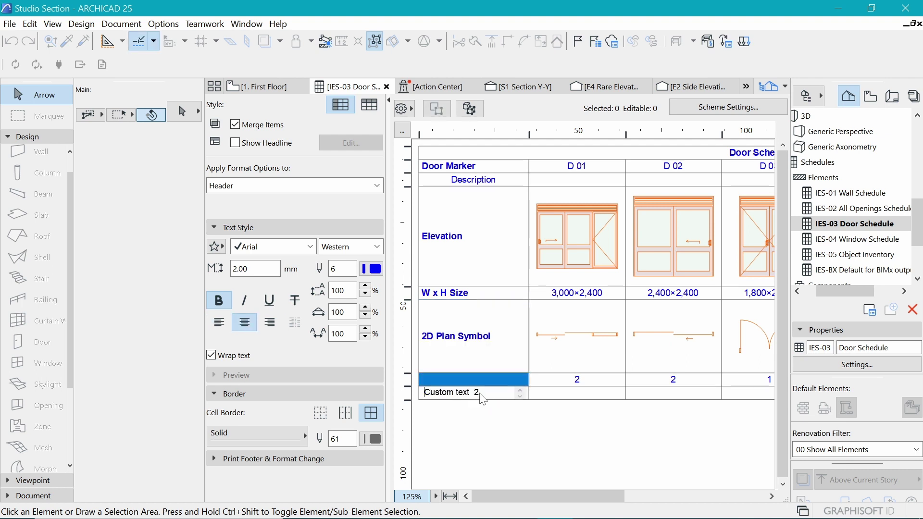
pyautogui.click(482, 398)
pyautogui.hotkey('ctrl', 'a')
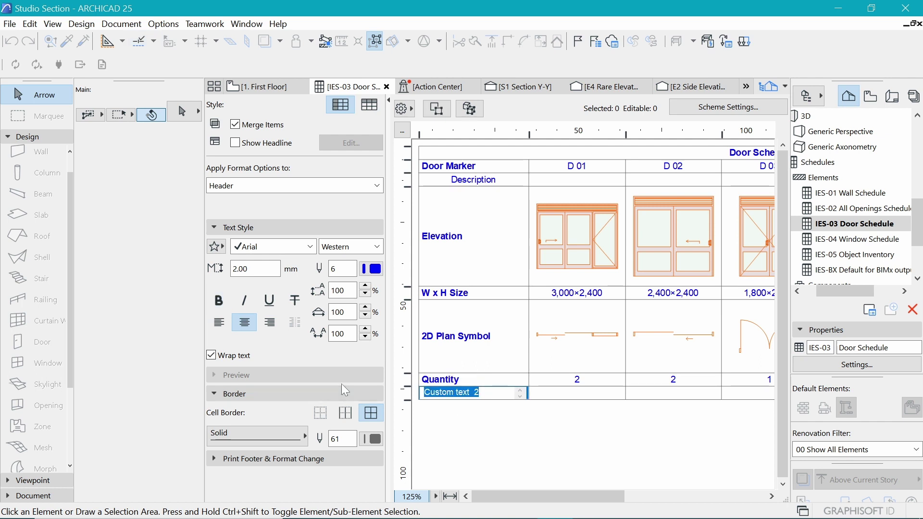
pyautogui.write('Location')
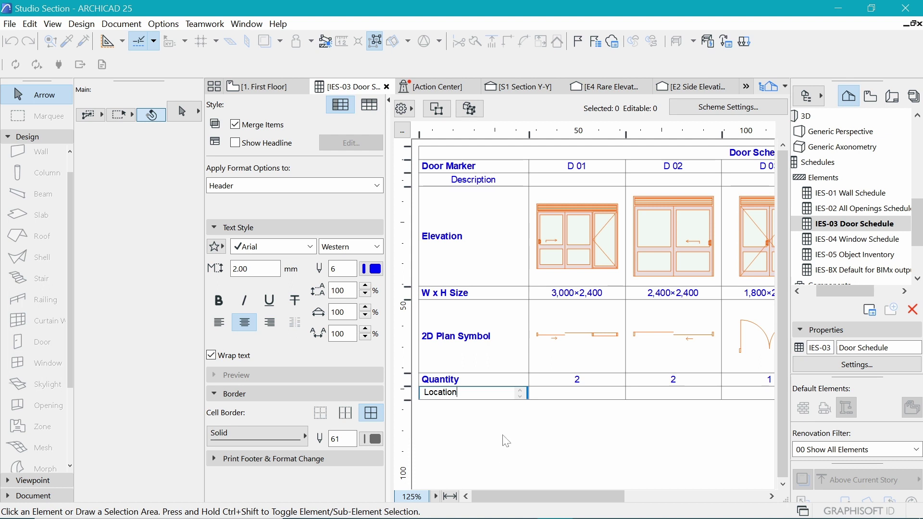
pyautogui.press('Return')
# Step: Left-align and bold the Location header, bold Description, and heighten the Description and Quantity rows
pyautogui.press('Escape')
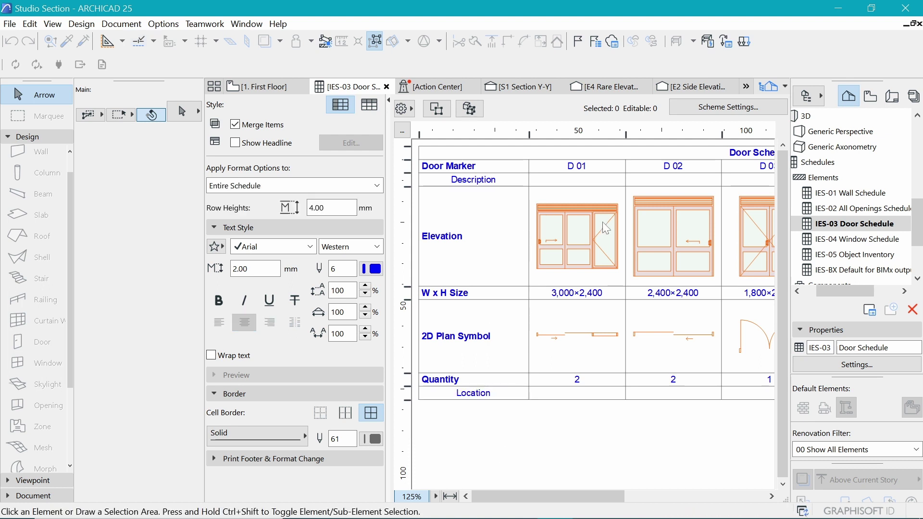
pyautogui.click(496, 392)
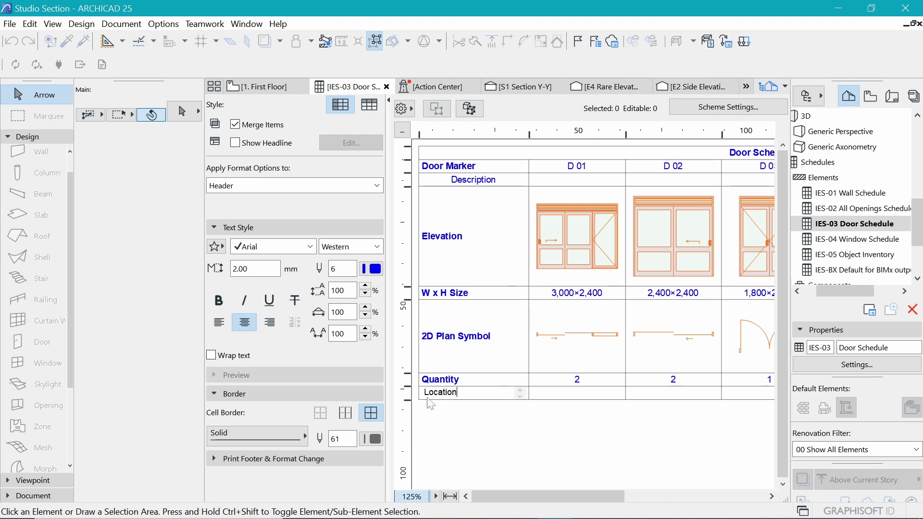
pyautogui.click(217, 324)
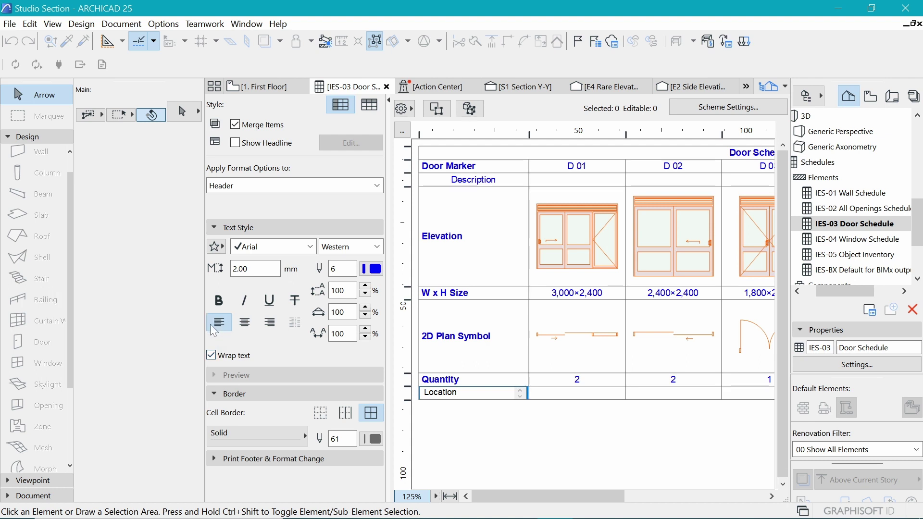
pyautogui.click(221, 302)
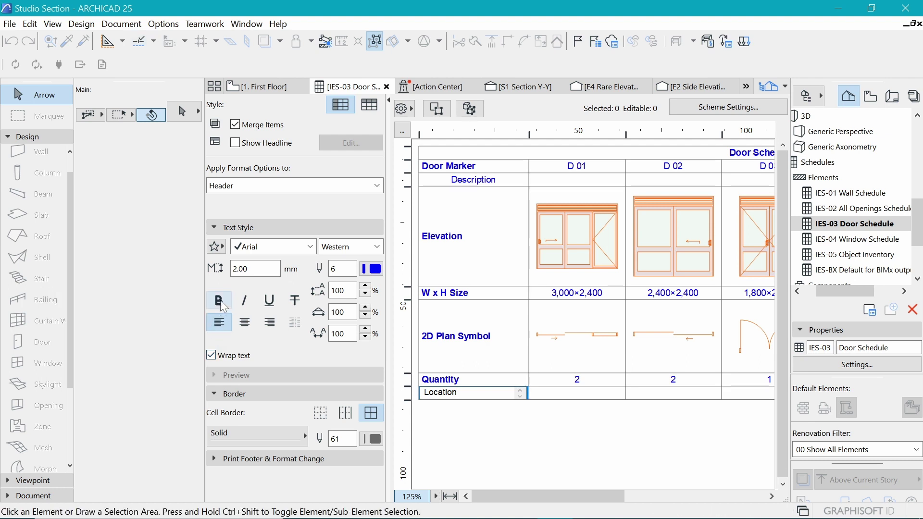
pyautogui.click(222, 304)
pyautogui.click(461, 260)
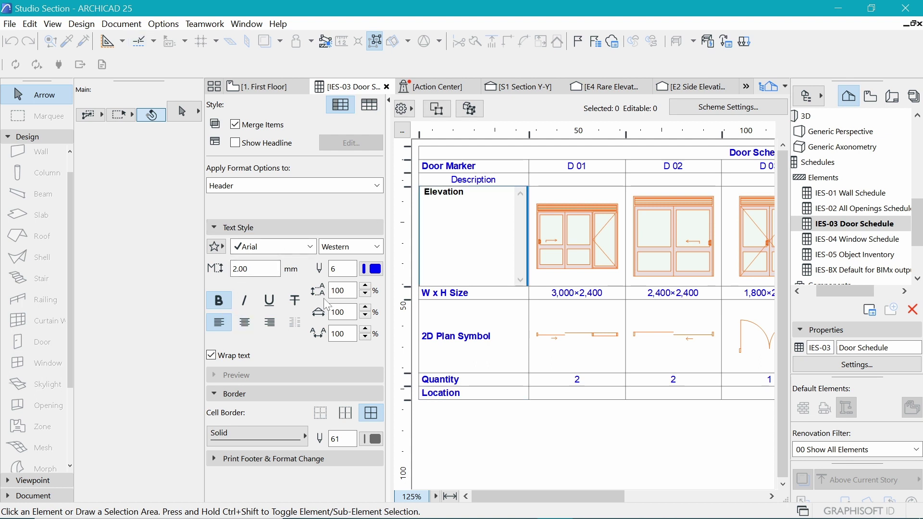
pyautogui.press('Up')
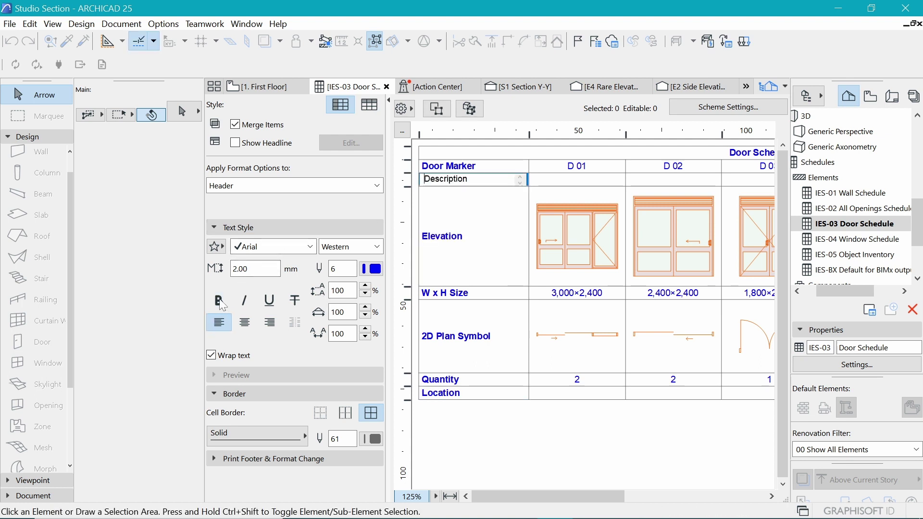
pyautogui.click(222, 304)
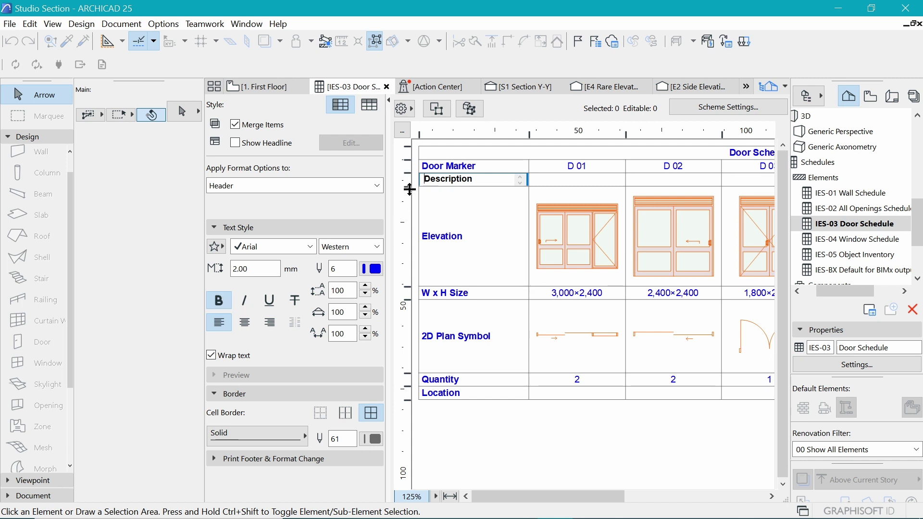
pyautogui.moveTo(408, 189); pyautogui.dragTo(408, 250)
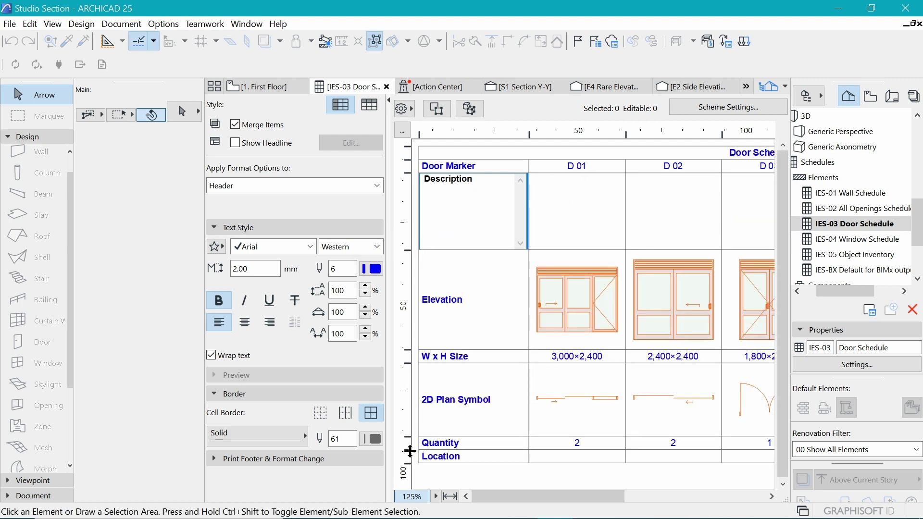
pyautogui.moveTo(410, 451); pyautogui.dragTo(410, 470)
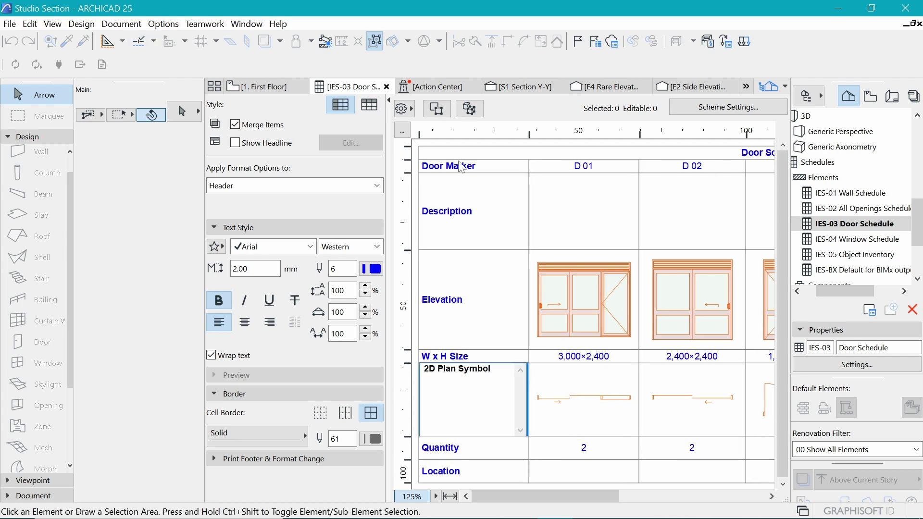
# Step: Set the header font to Montserrat Medium and the value font to Maiandra GD, then fit in window
pyautogui.click(288, 247)
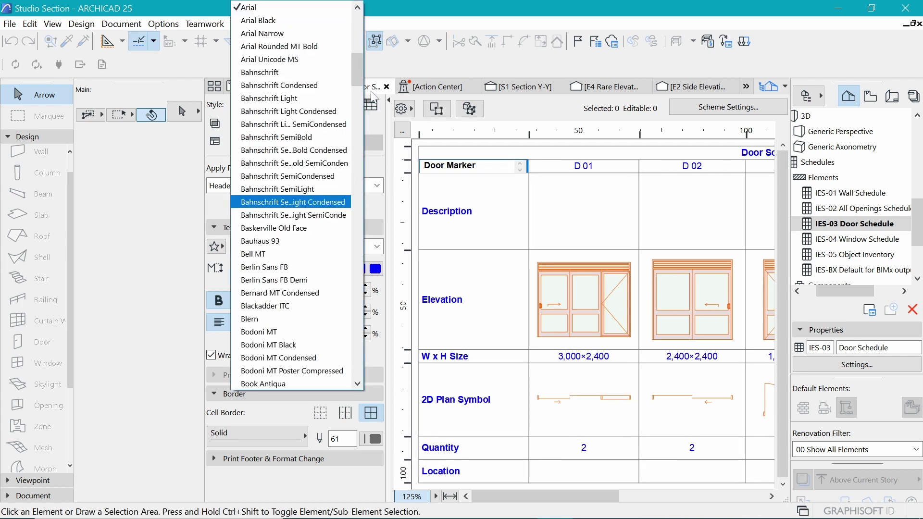
pyautogui.moveTo(353, 67); pyautogui.dragTo(355, 24)
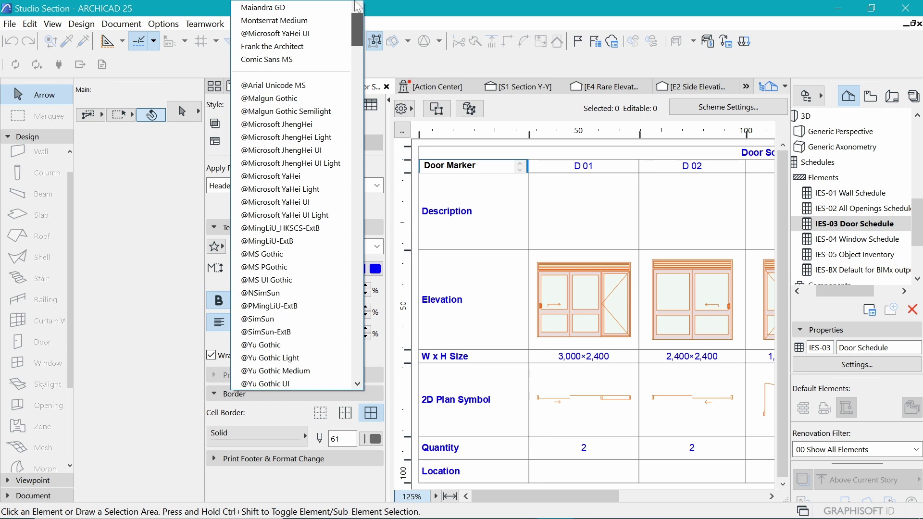
pyautogui.click(308, 22)
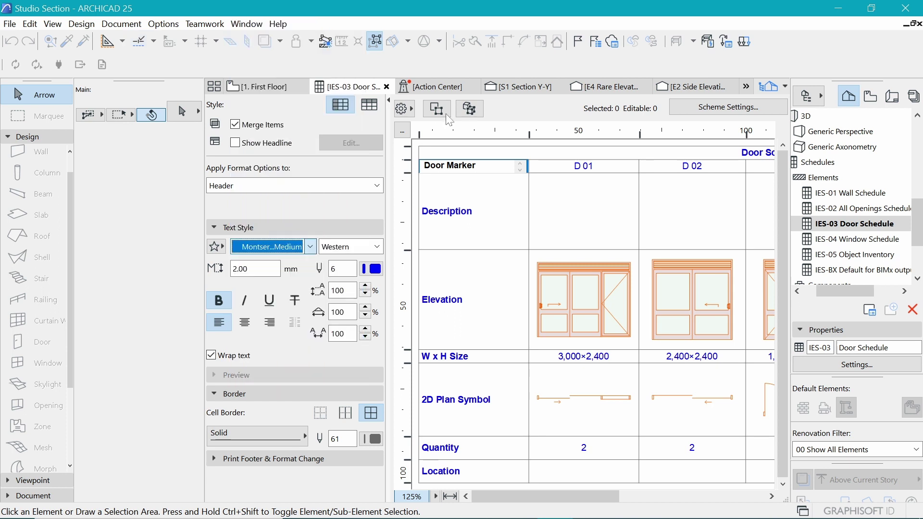
pyautogui.click(607, 168)
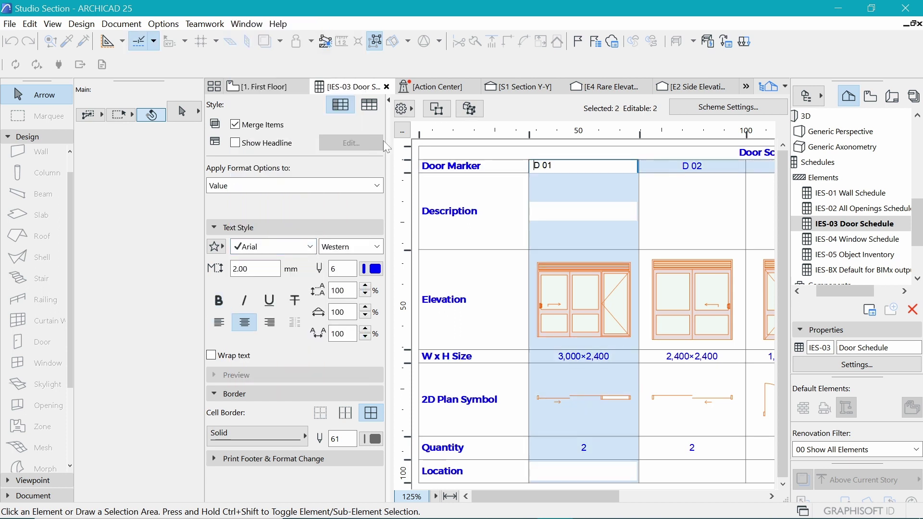
pyautogui.click(271, 247)
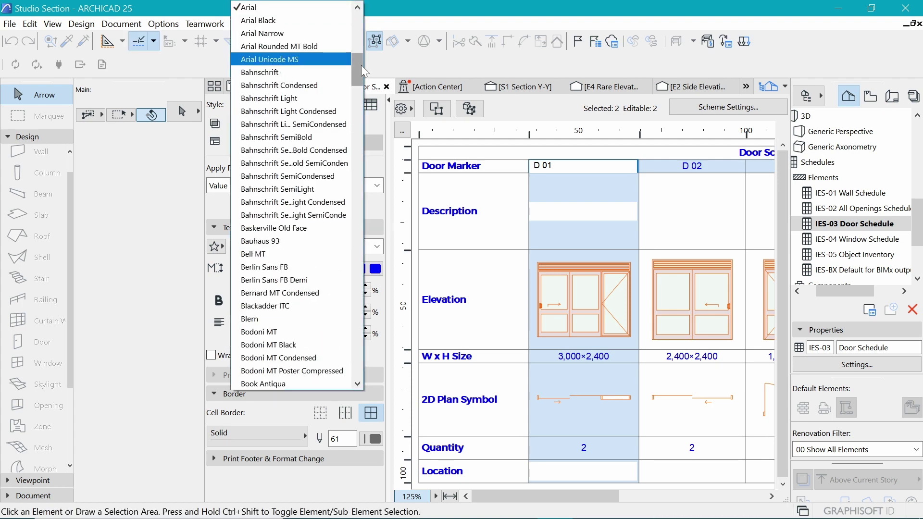
pyautogui.moveTo(362, 65); pyautogui.dragTo(362, 10)
pyautogui.click(269, 20)
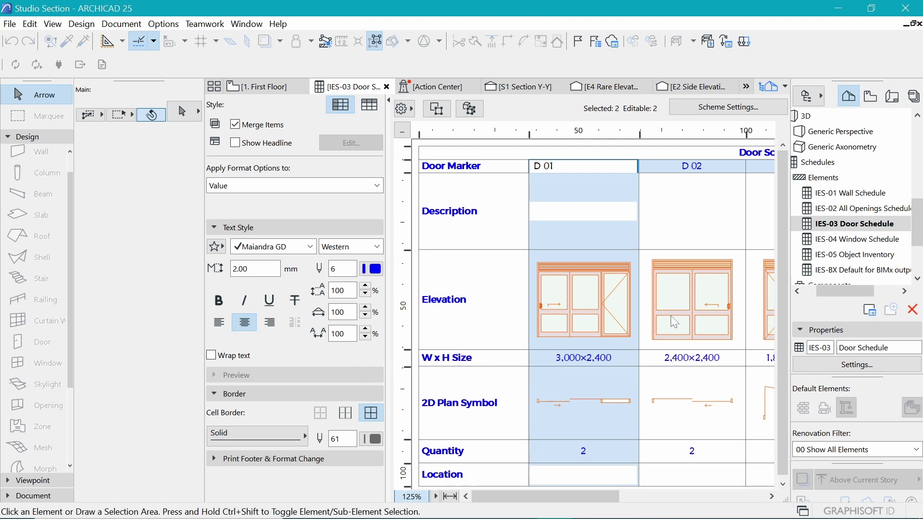
pyautogui.click(450, 497)
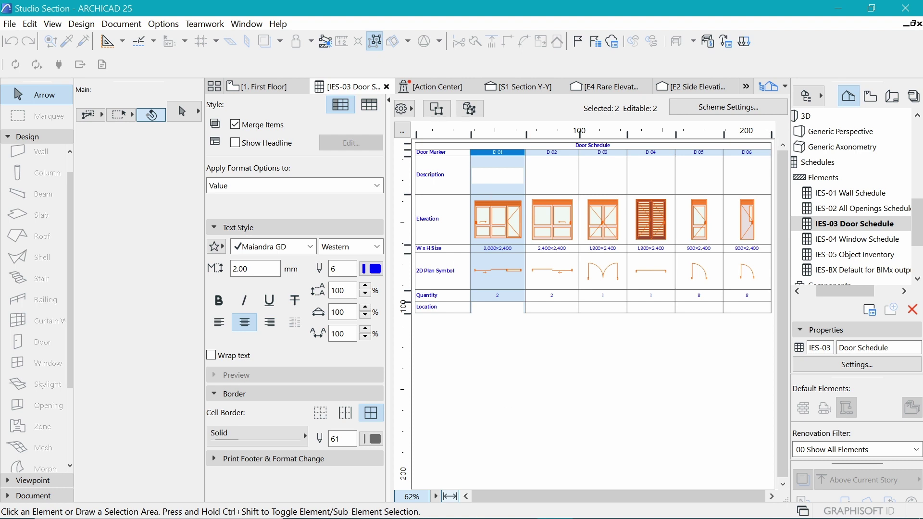
# Step: Turn on Wrap text and enter D 01's description 'Double Metal Casement Sliding door with a fixed glass sidelight and a vent sash transom.'
pyautogui.click(476, 170)
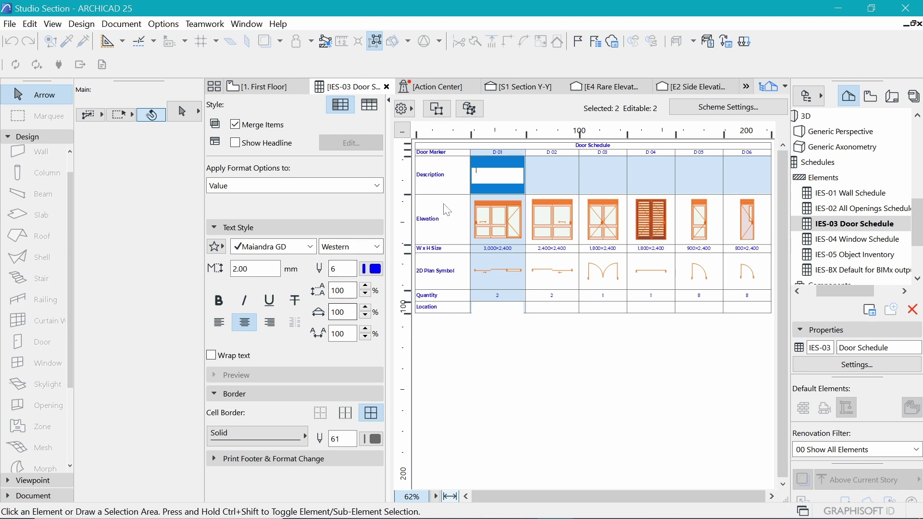
pyautogui.click(212, 358)
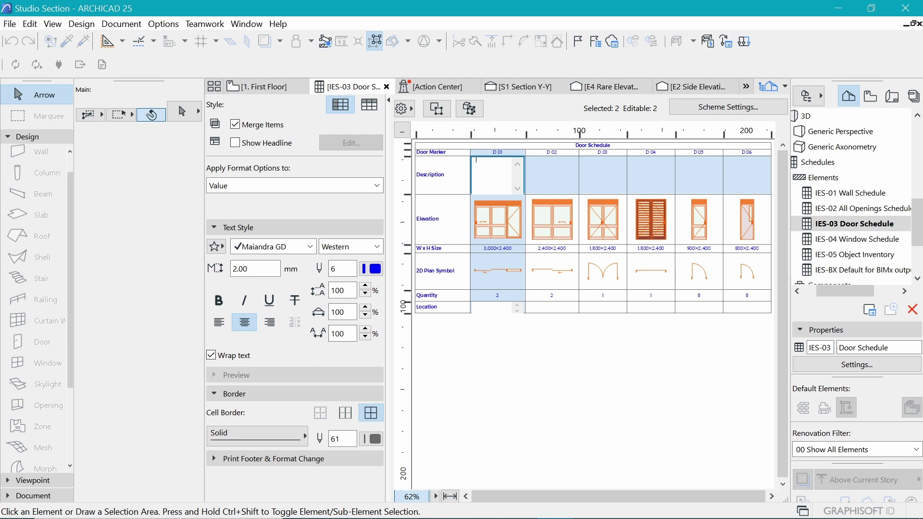
pyautogui.click(412, 495)
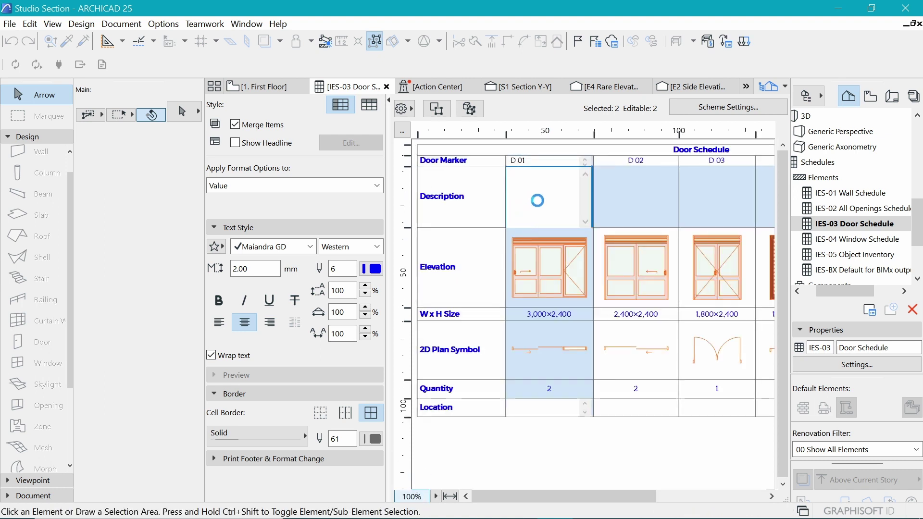
pyautogui.write('Double Metal Casement Sliding door with')
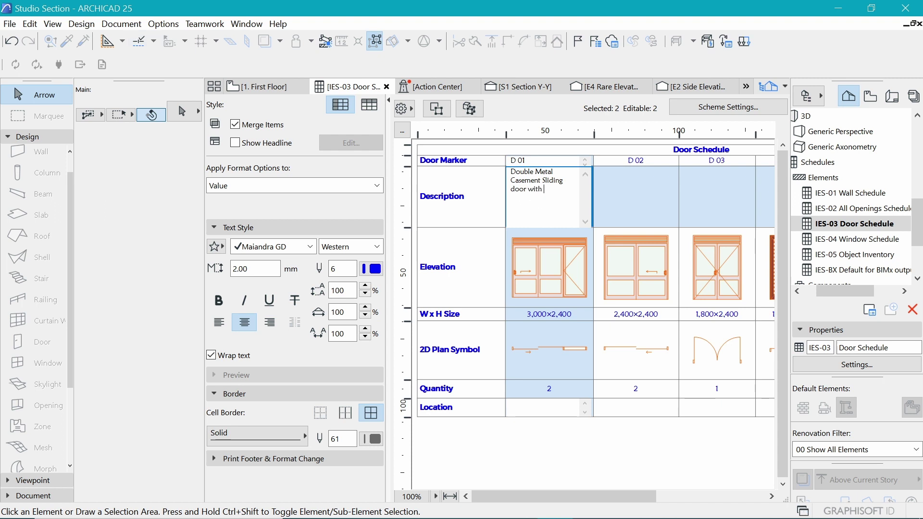
pyautogui.write(' a fixed glass sidelight and a vent')
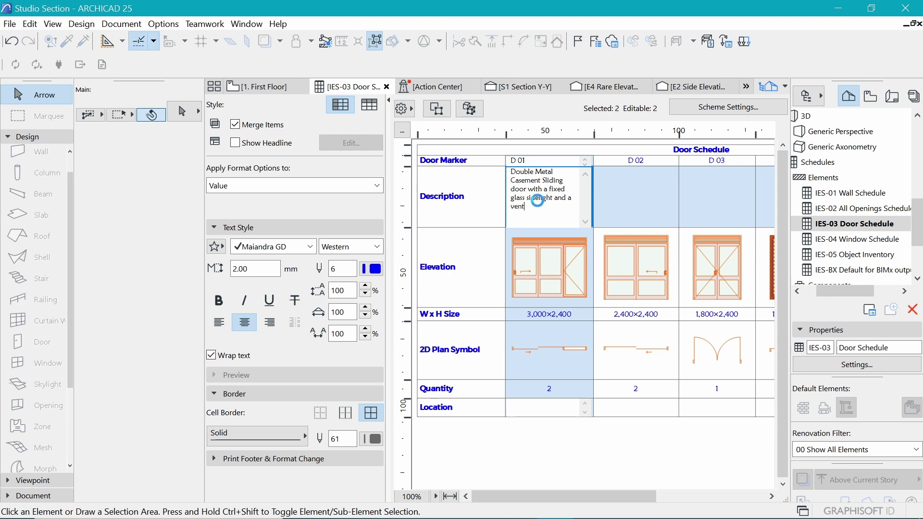
pyautogui.write(' sash transom.')
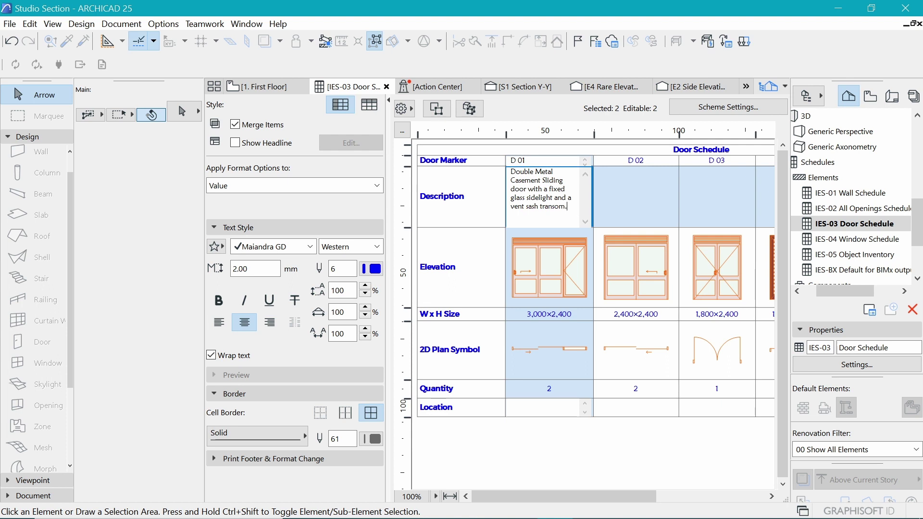
pyautogui.press('Tab')
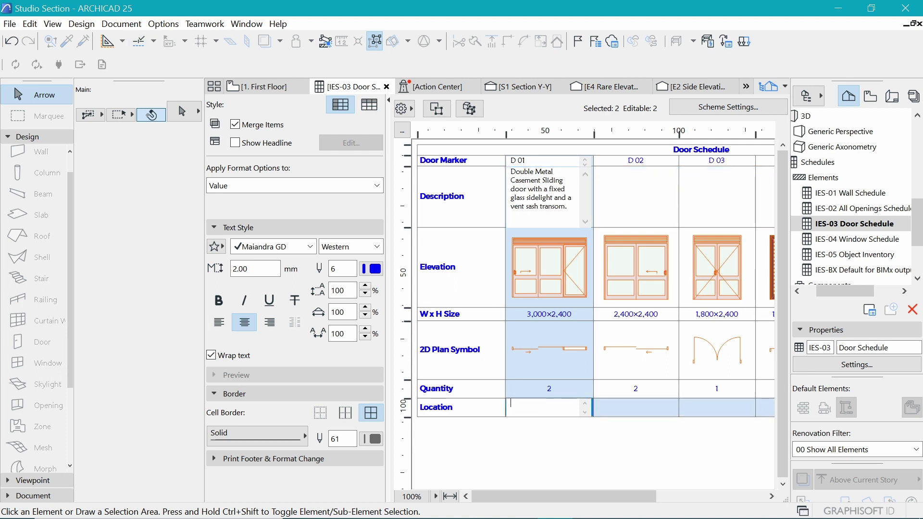
pyautogui.click(553, 286)
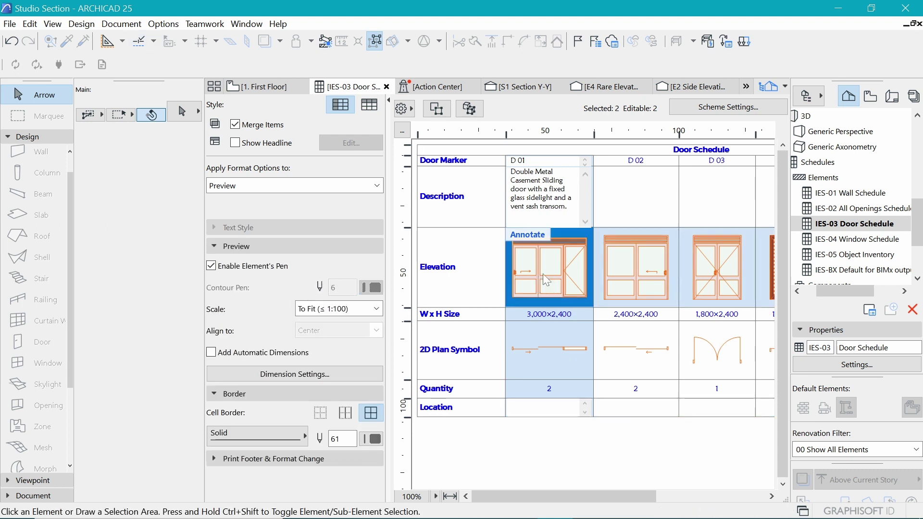
pyautogui.click(467, 114)
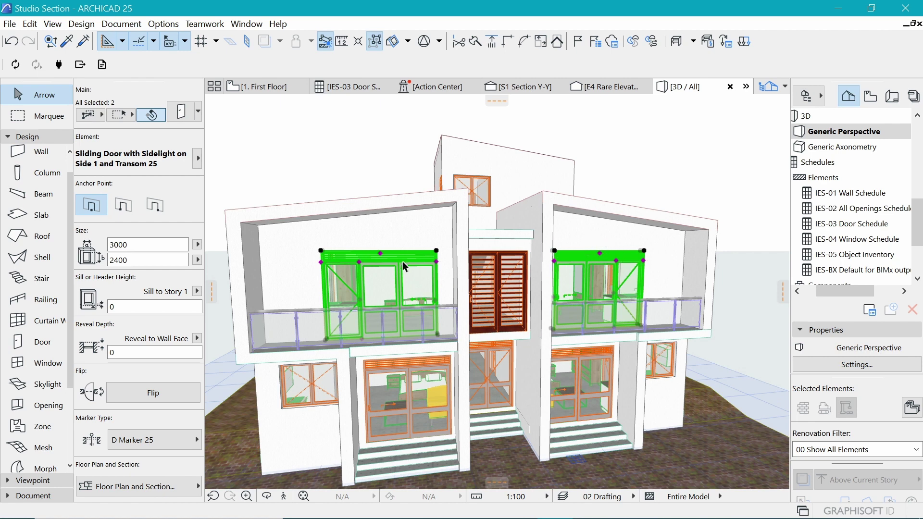
pyautogui.click(345, 91)
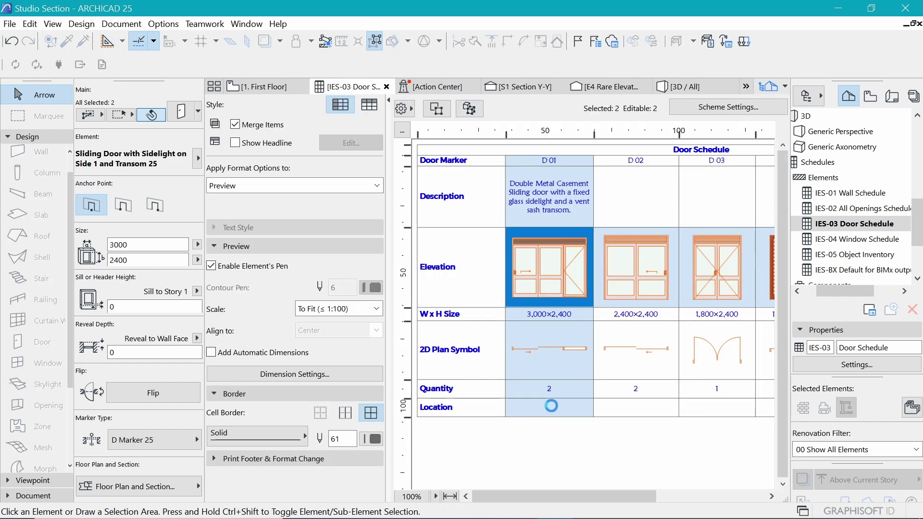
# Step: Begin D 01's Location entry and copy D 01's description into D 02
pyautogui.click(551, 405)
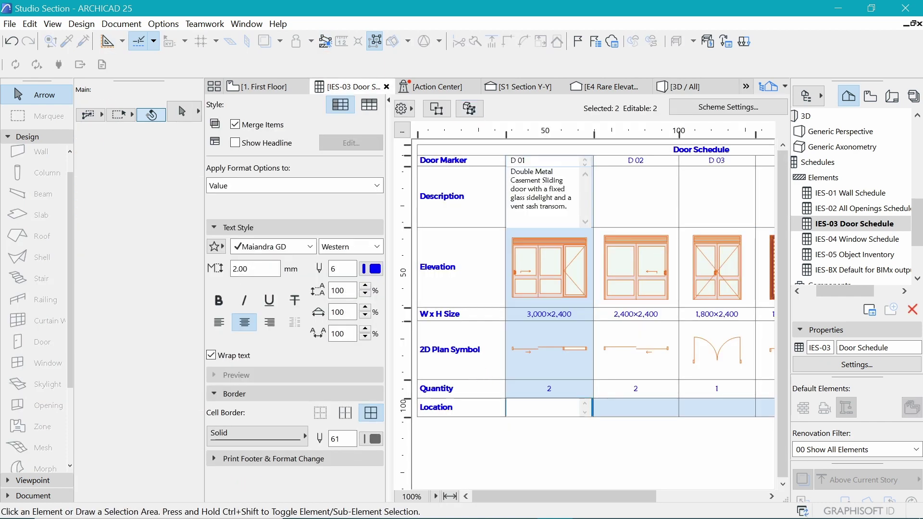
pyautogui.write('Balcony')
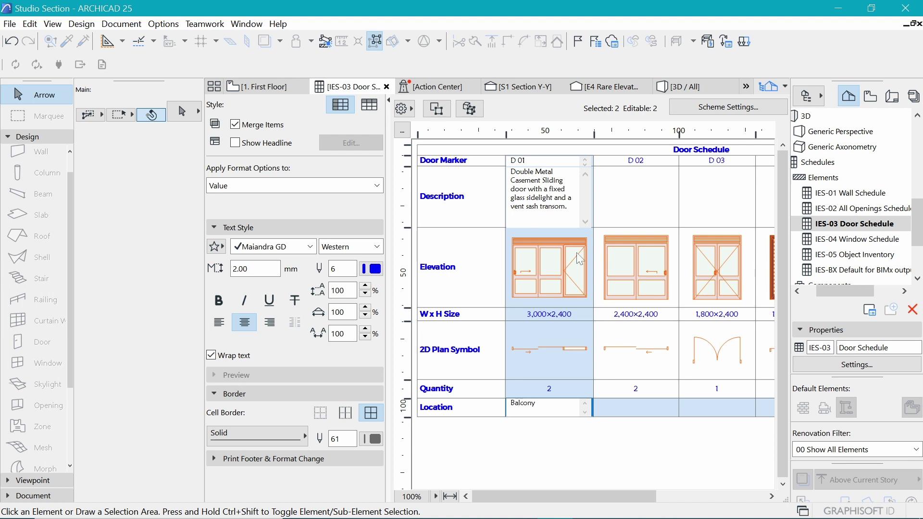
pyautogui.click(634, 206)
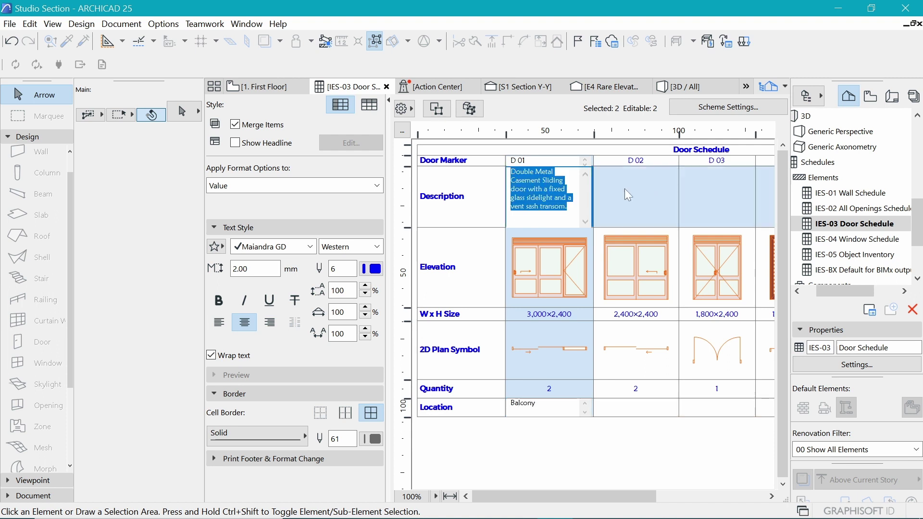
pyautogui.hotkey('ctrl', 'c')
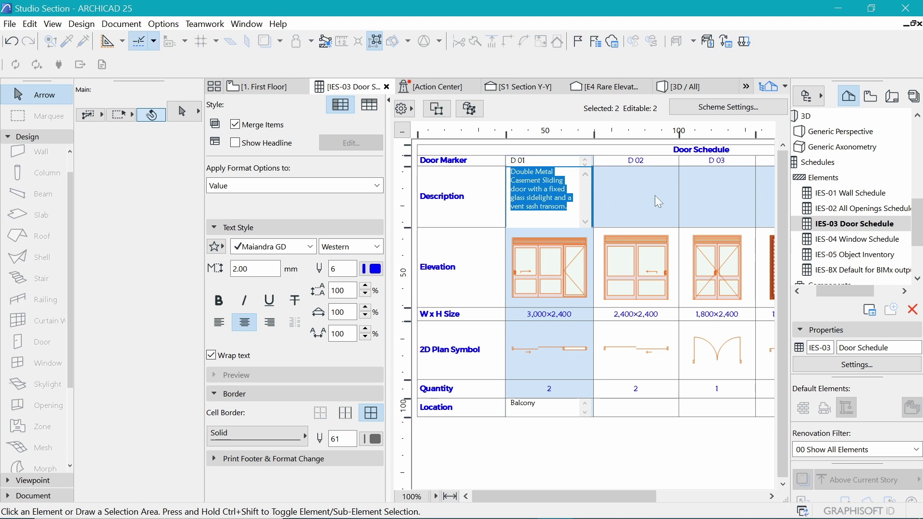
pyautogui.click(655, 195)
pyautogui.hotkey('ctrl', 'v')
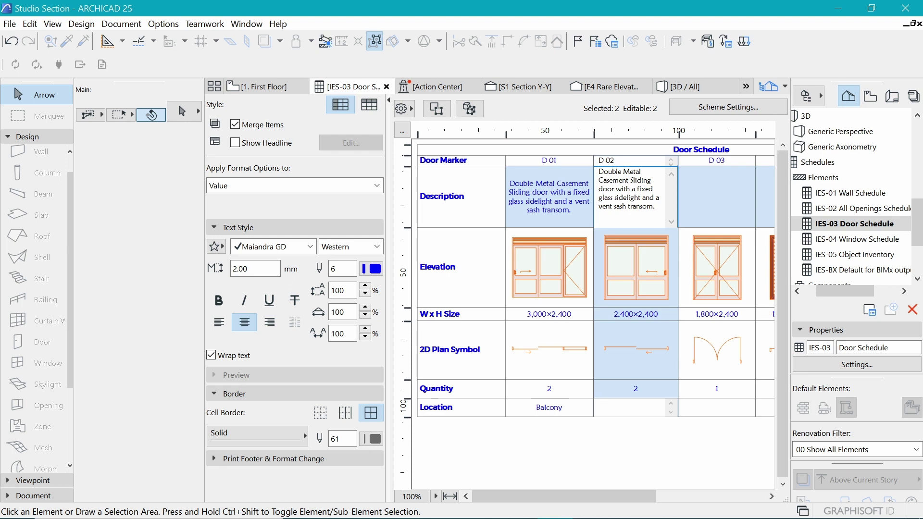
# Step: Delete the fixed glass sidelight phrase from D 02's description and paste the result into D 03
pyautogui.moveTo(634, 198); pyautogui.dragTo(612, 188)
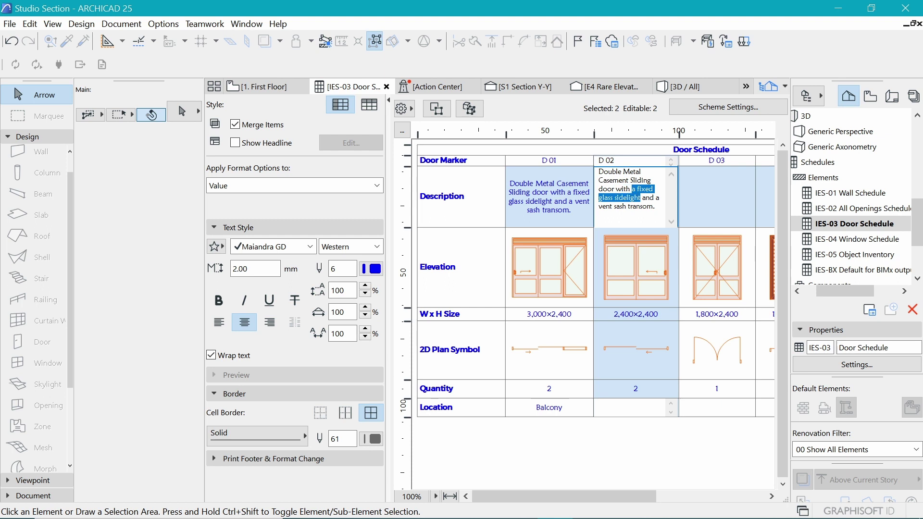
pyautogui.press('Delete')
pyautogui.press('Delete')
pyautogui.press('Delete')
pyautogui.press('Delete')
pyautogui.press('Delete')
pyautogui.press('Delete')
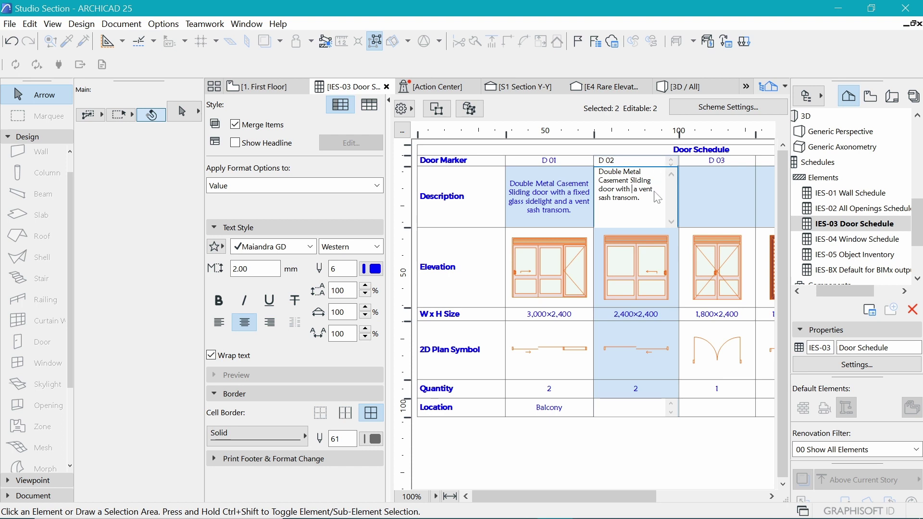
pyautogui.press('BackSpace')
pyautogui.press('End')
pyautogui.hotkey('shift', 'Up')
pyautogui.hotkey('shift', 'Up')
pyautogui.hotkey('shift', 'Up')
pyautogui.hotkey('shift', 'Home')
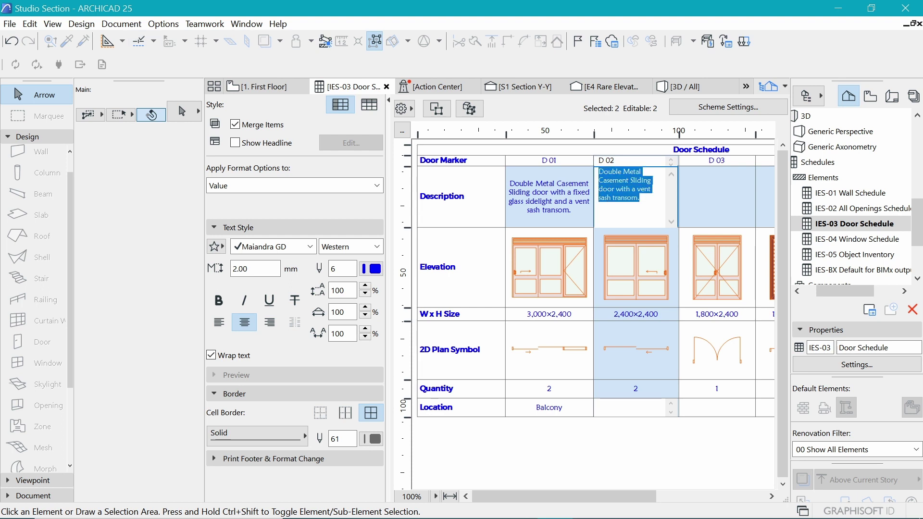
pyautogui.click(716, 200)
pyautogui.hotkey('ctrl', 'v')
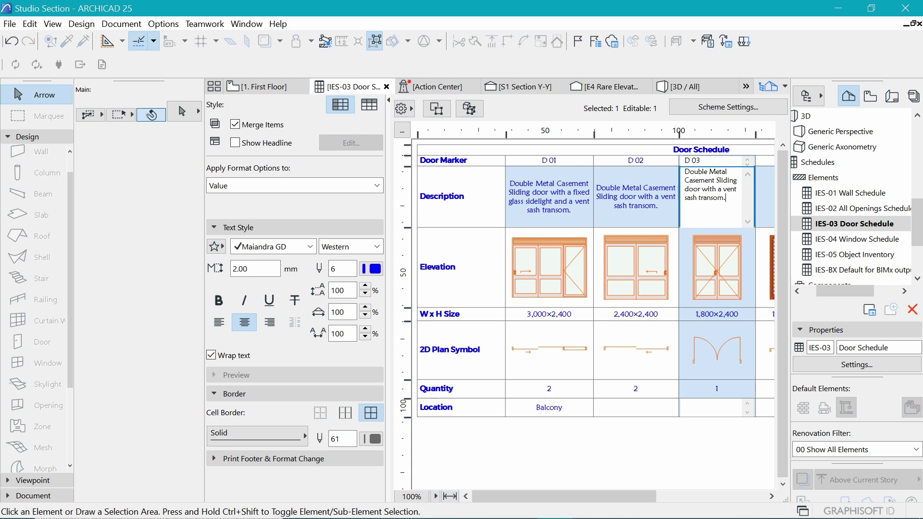
# Step: Replace Sliding with Side hang in D 03's description
pyautogui.moveTo(717, 181); pyautogui.dragTo(735, 180)
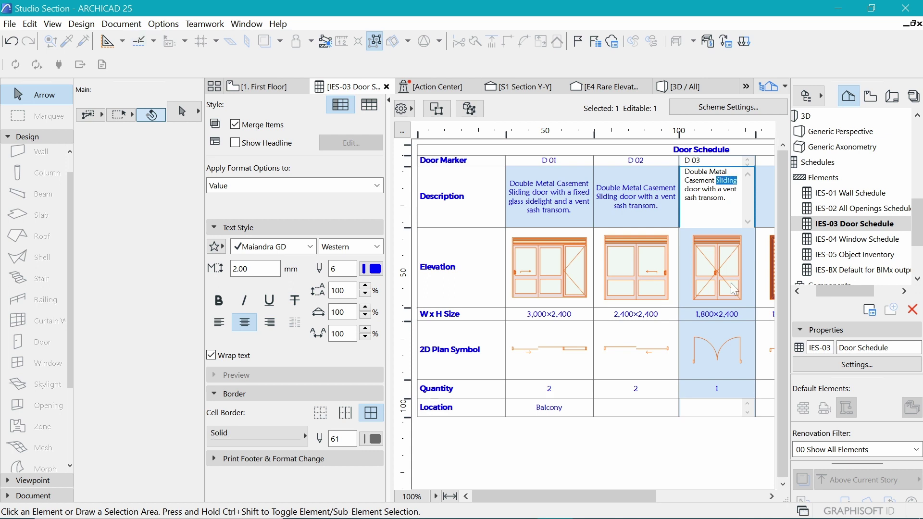
pyautogui.write('Side hang')
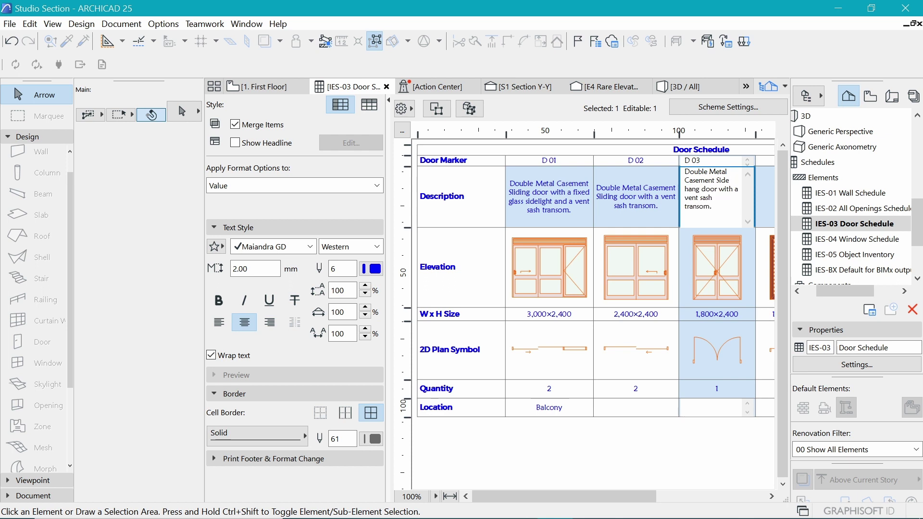
pyautogui.hscroll(3, 499, 209)
# Step: Rewrite D 04's description to read 'Double Timber panneled Folding door.'
pyautogui.click(631, 180)
pyautogui.click(631, 180)
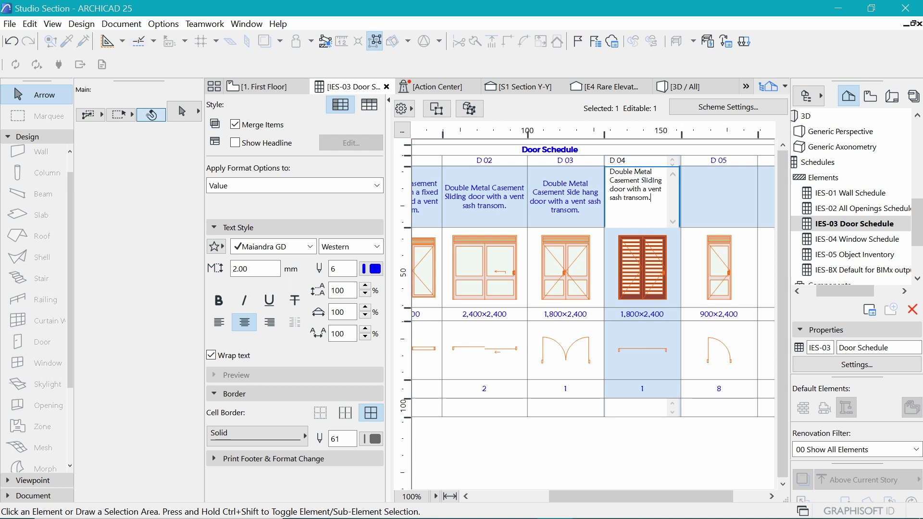
pyautogui.moveTo(635, 172)
pyautogui.mouseDown()
pyautogui.moveTo(661, 189)
pyautogui.moveTo(643, 180)
pyautogui.mouseUp()
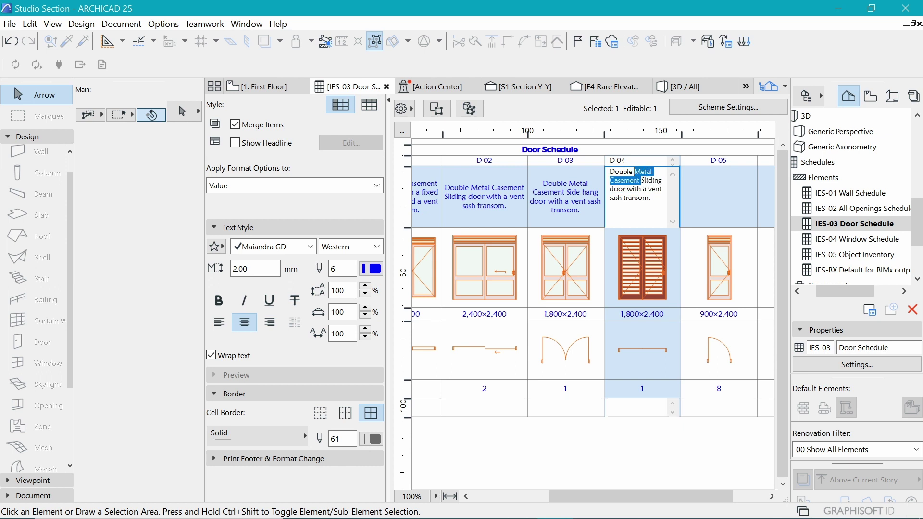
pyautogui.write('Timber pa')
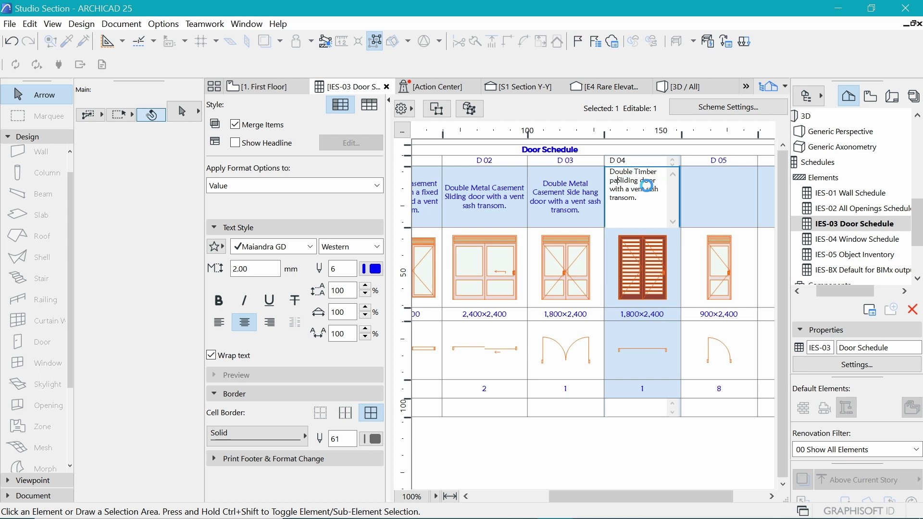
pyautogui.write('nneled')
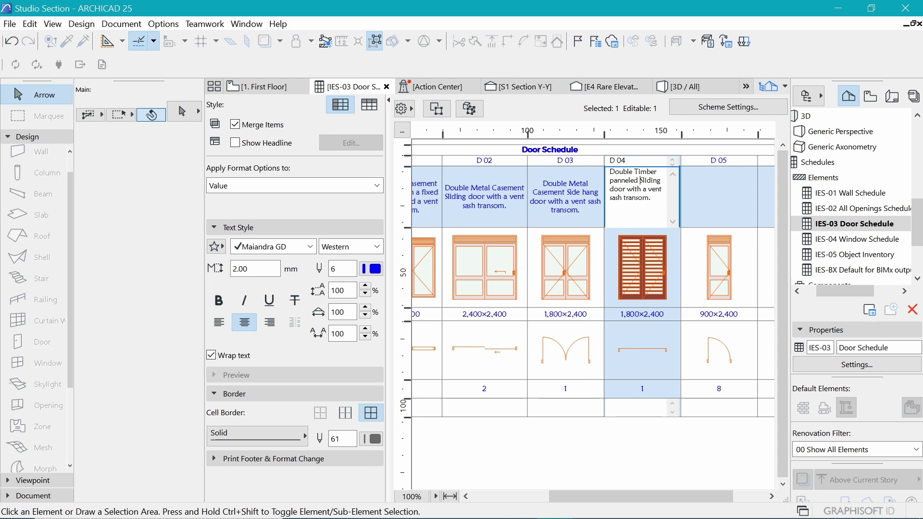
pyautogui.moveTo(640, 180); pyautogui.dragTo(658, 181)
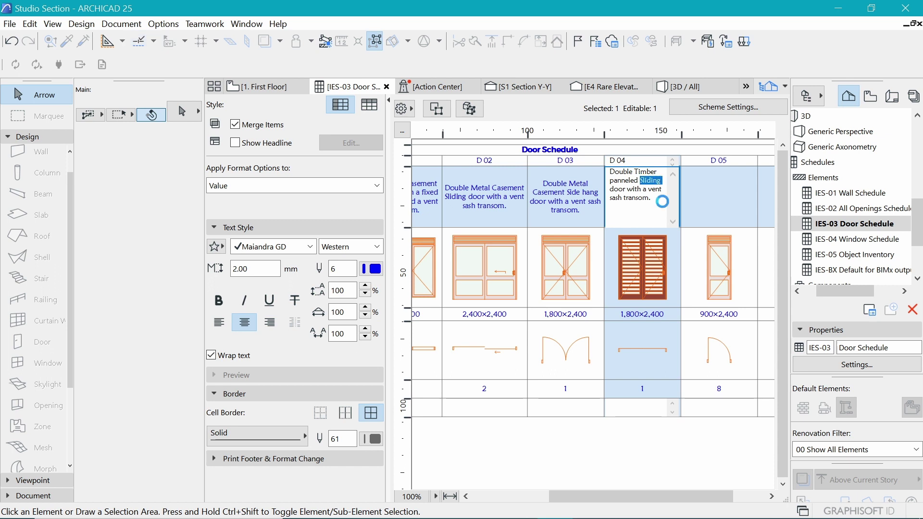
pyautogui.write('Folding')
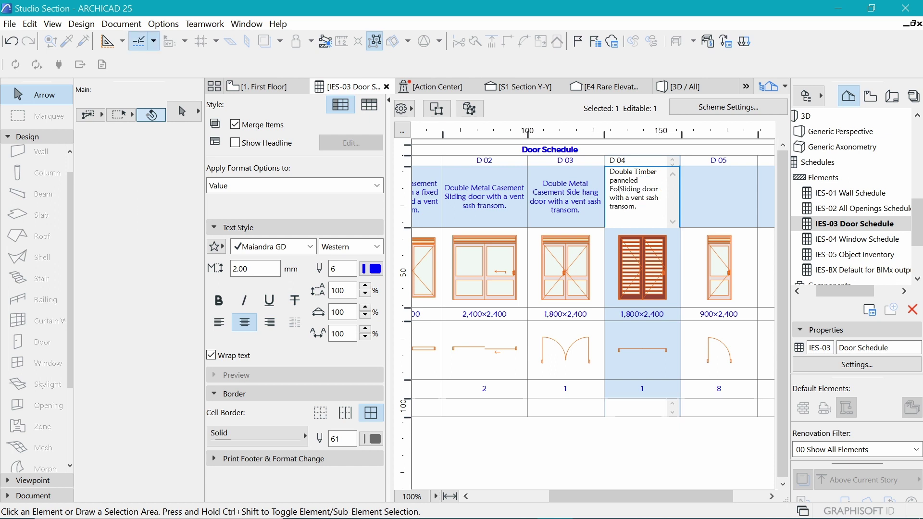
pyautogui.moveTo(626, 189); pyautogui.dragTo(659, 195)
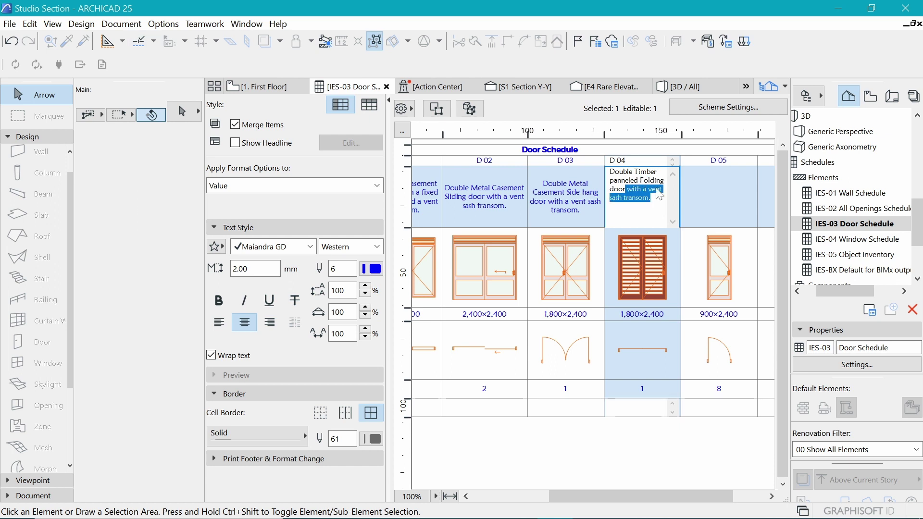
pyautogui.press('BackSpace')
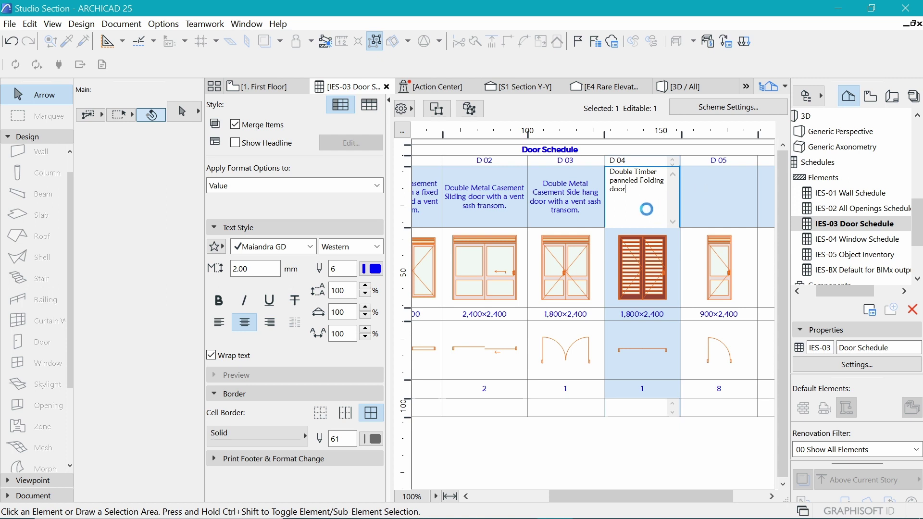
pyautogui.write('.')
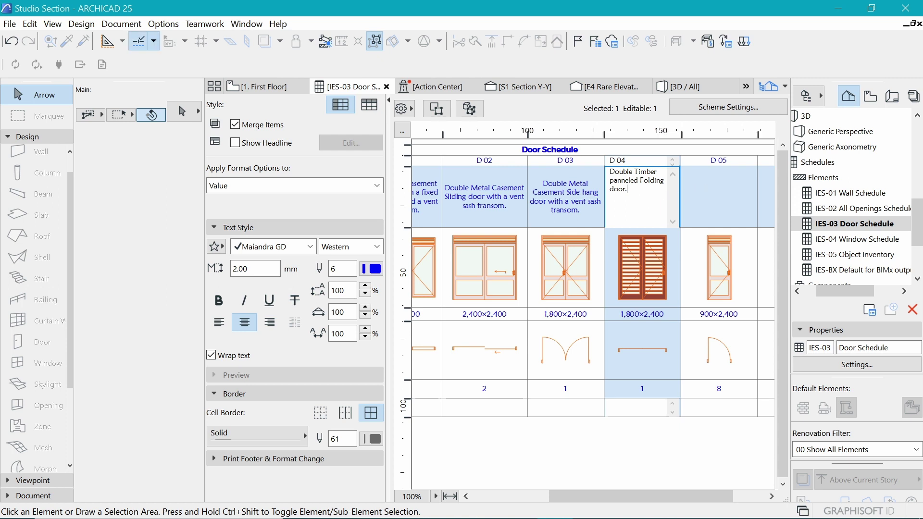
pyautogui.click(691, 187)
# Step: Paste the description into D 05, changing Double to Single and Sliding to Side hang
pyautogui.hotkey('ctrl', 'v')
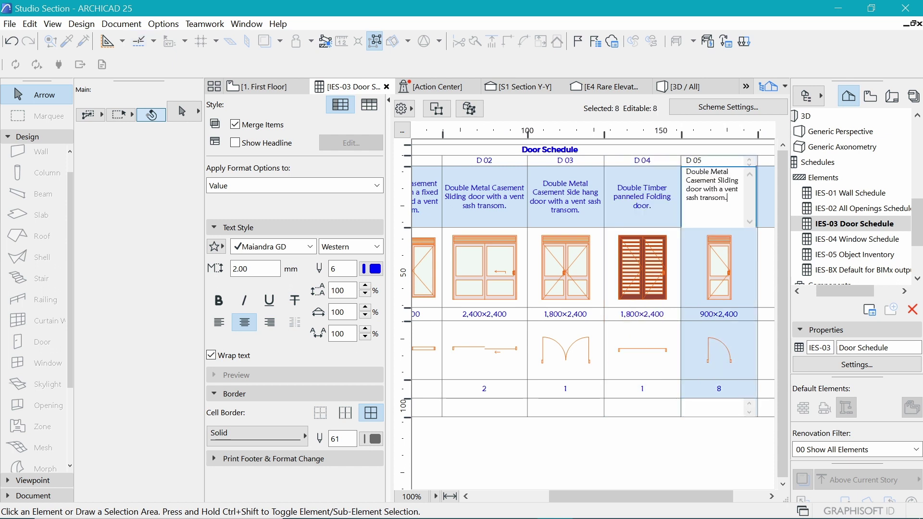
pyautogui.doubleClick(692, 172)
pyautogui.write('Single')
pyautogui.doubleClick(728, 180)
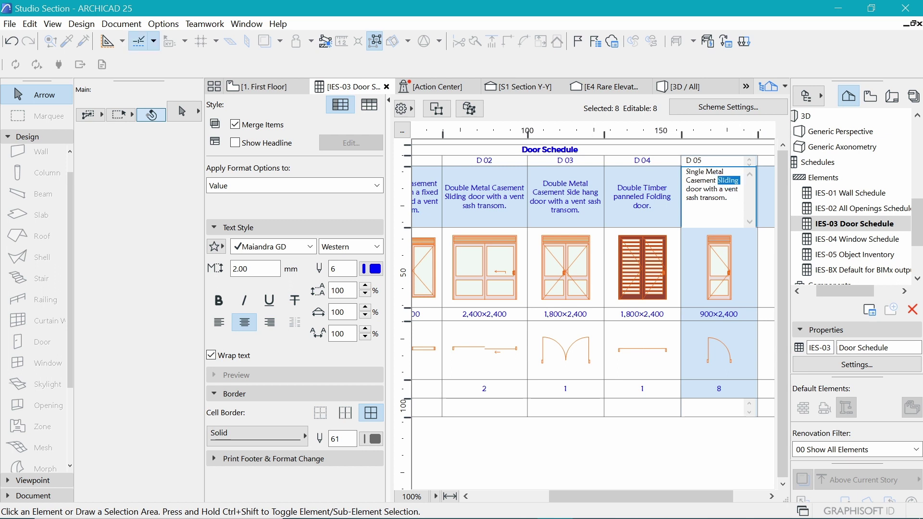
pyautogui.write('Side hang')
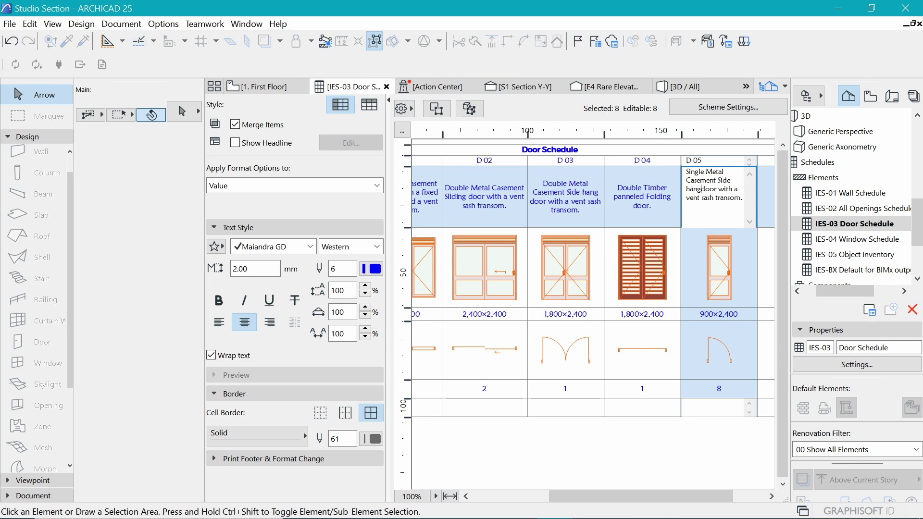
# Step: Copy D 05's finished description into D 06's description cell
pyautogui.hotkey('ctrl', 'a')
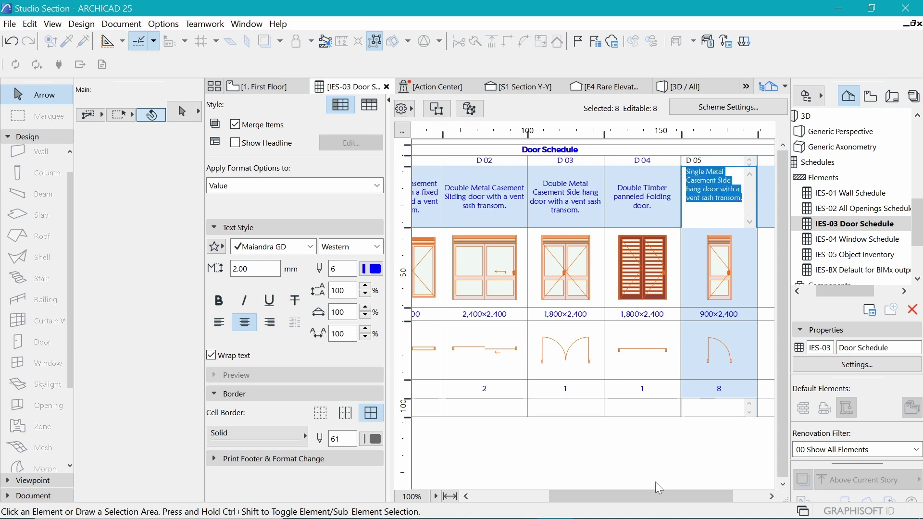
pyautogui.click(697, 497)
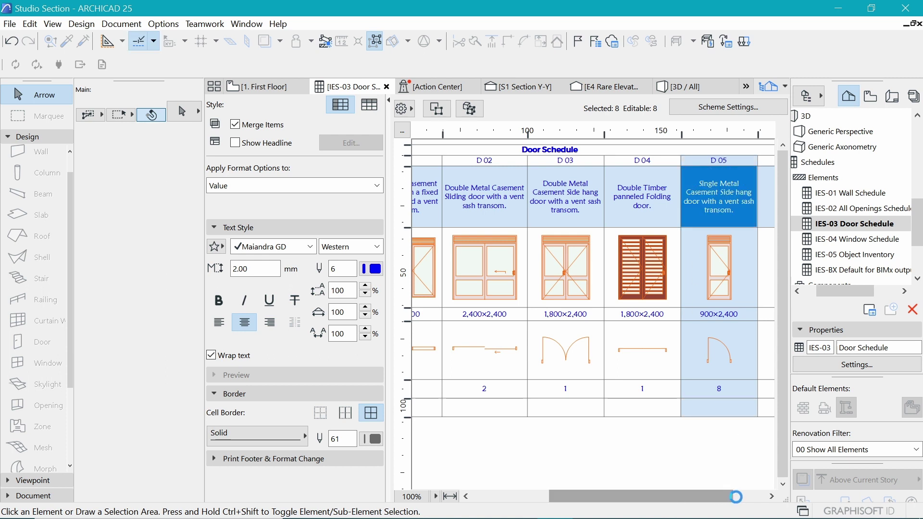
pyautogui.moveTo(736, 497); pyautogui.dragTo(769, 497)
pyautogui.click(716, 197)
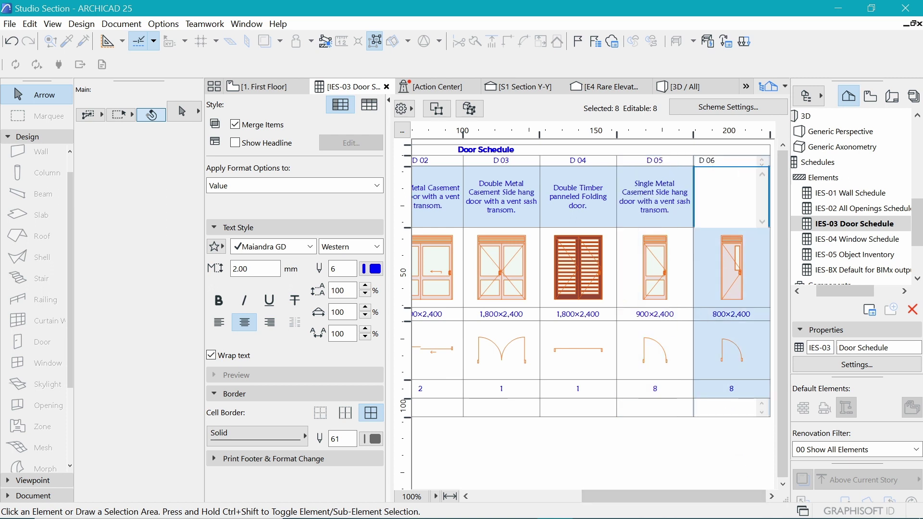
pyautogui.hotkey('ctrl', 'v')
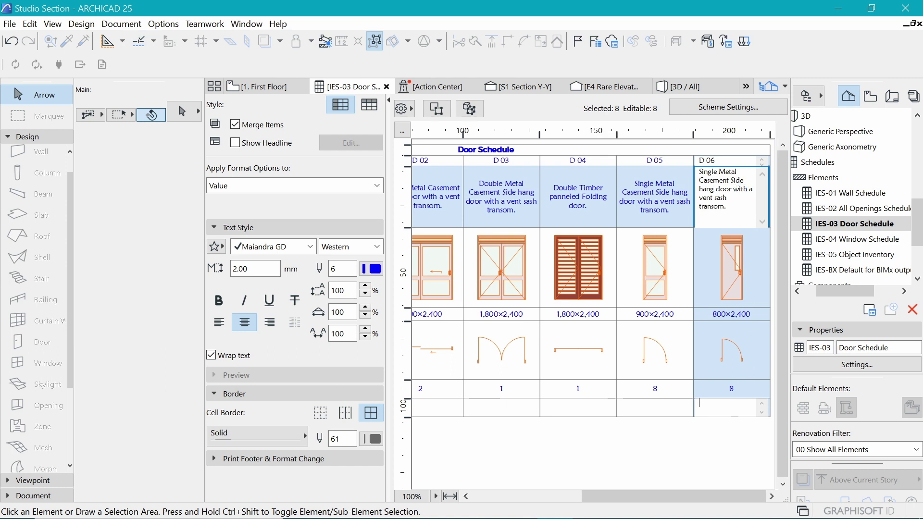
# Step: Enter locations Washrooms, Studios, Corridor, Stair and Ground Entrances for D 06 back to D 02
pyautogui.click(726, 407)
pyautogui.write('Was')
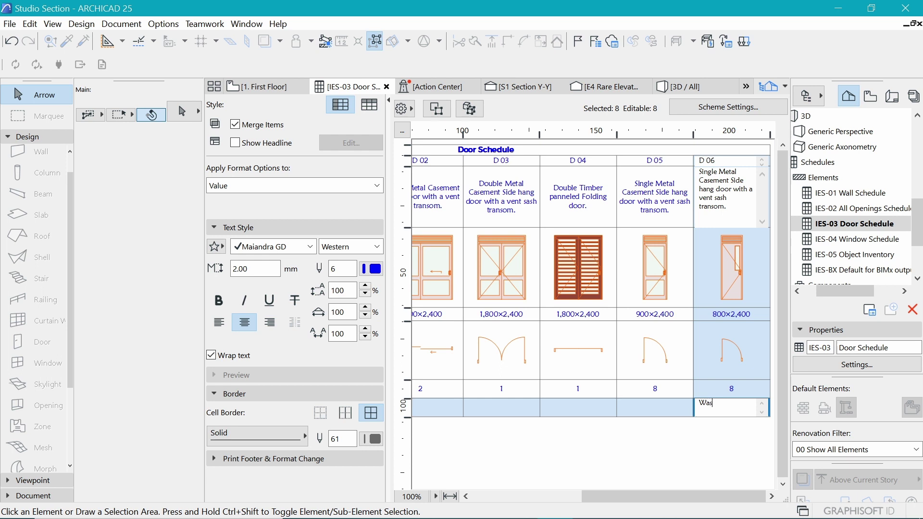
pyautogui.write('hrooms')
pyautogui.click(651, 411)
pyautogui.write('Sti')
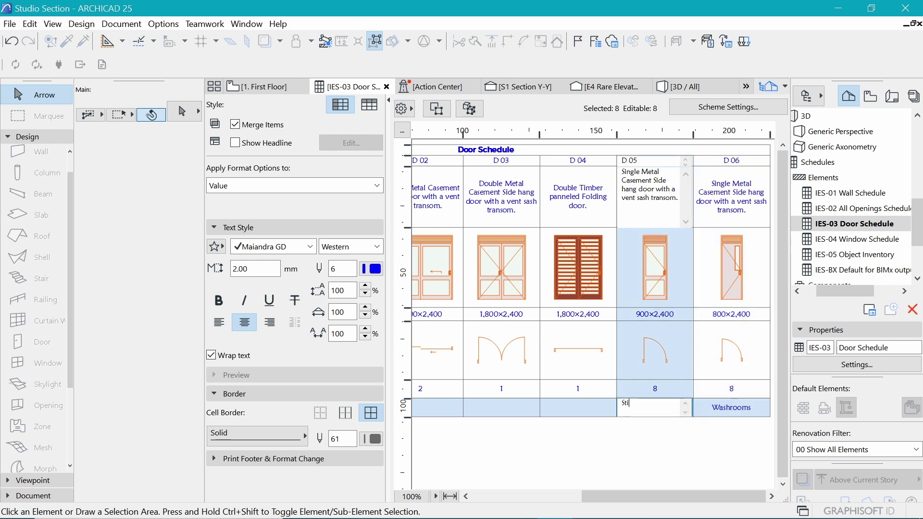
pyautogui.press('BackSpace')
pyautogui.write('udios')
pyautogui.click(577, 407)
pyautogui.write('Corridor')
pyautogui.click(500, 408)
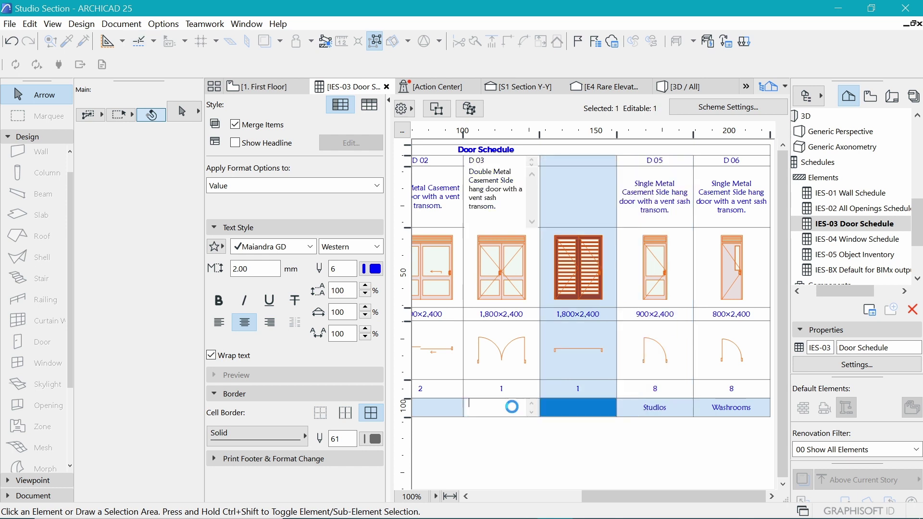
pyautogui.write('Sta')
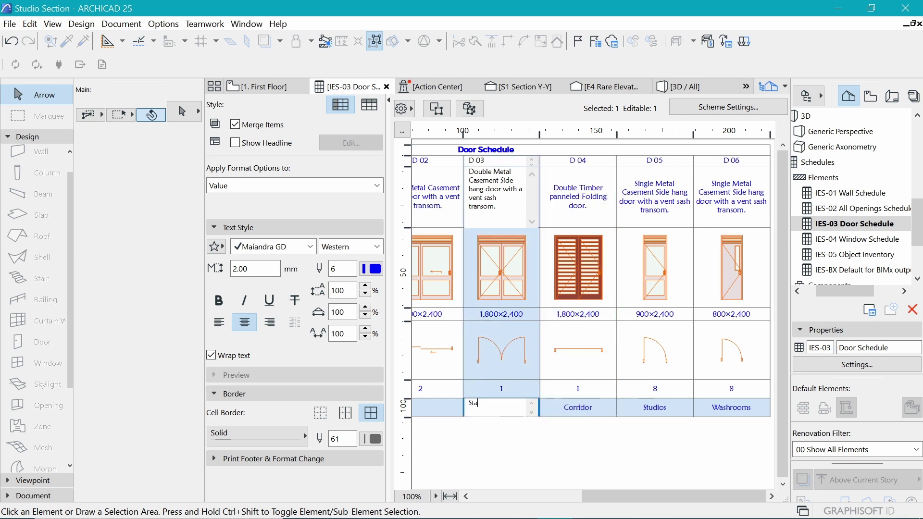
pyautogui.write('ir')
pyautogui.click(441, 406)
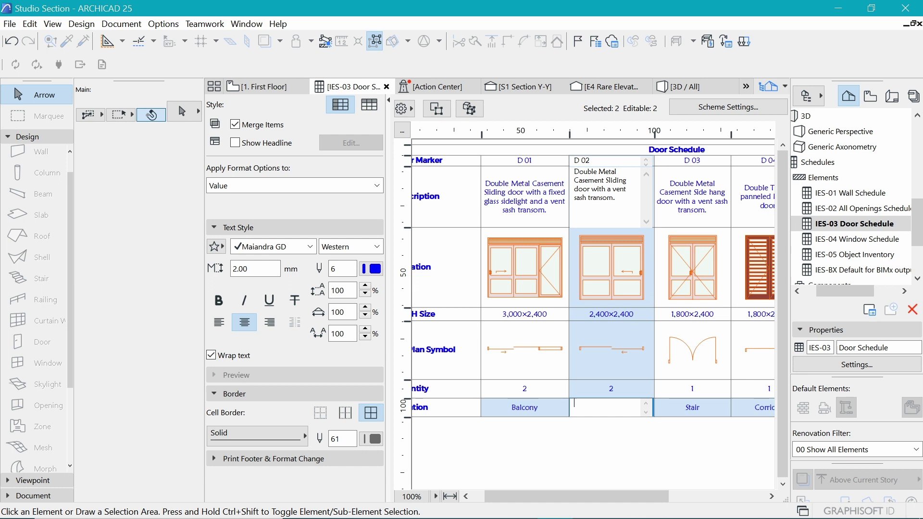
pyautogui.write('Ground Entrances')
# Step: Fit the whole D 01–D 06 door schedule into the window
pyautogui.click(452, 495)
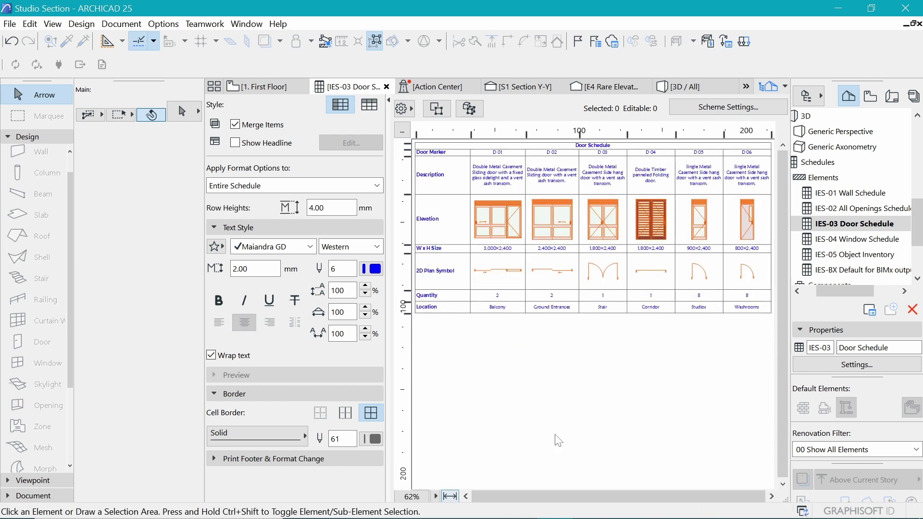